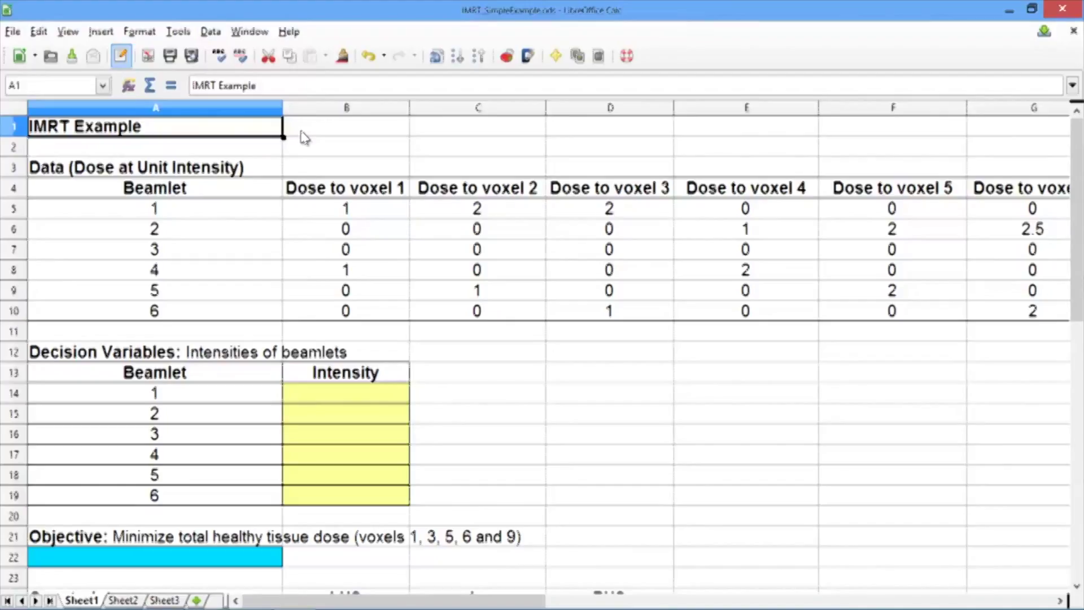
- Look over the dose table and the empty intensity cells, ending on objective cell A22
key(Down)
key(Down)
key(Down)
key(Down)
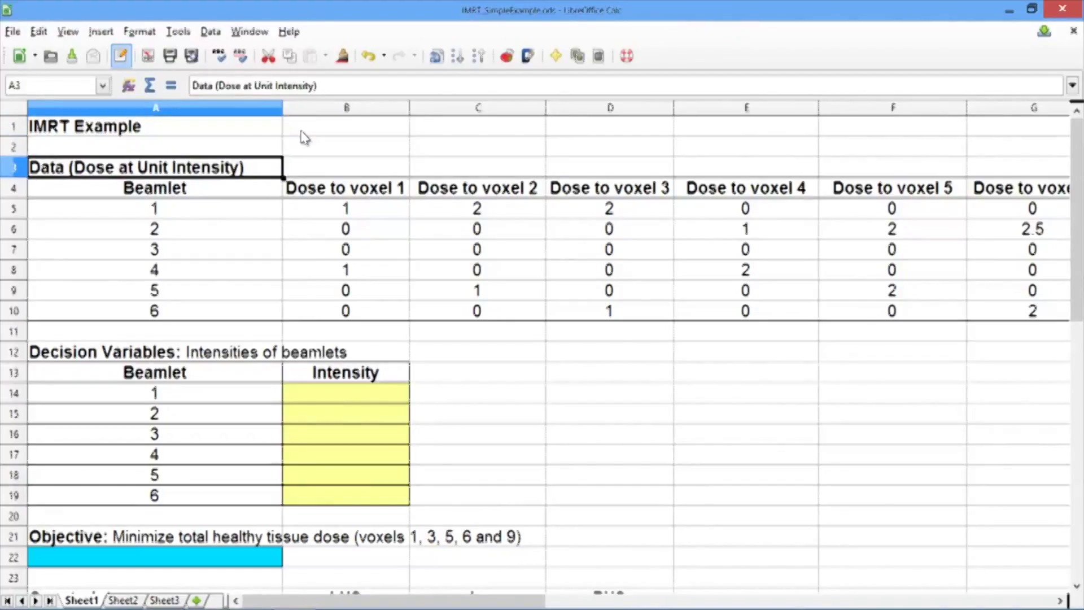
key(Right)
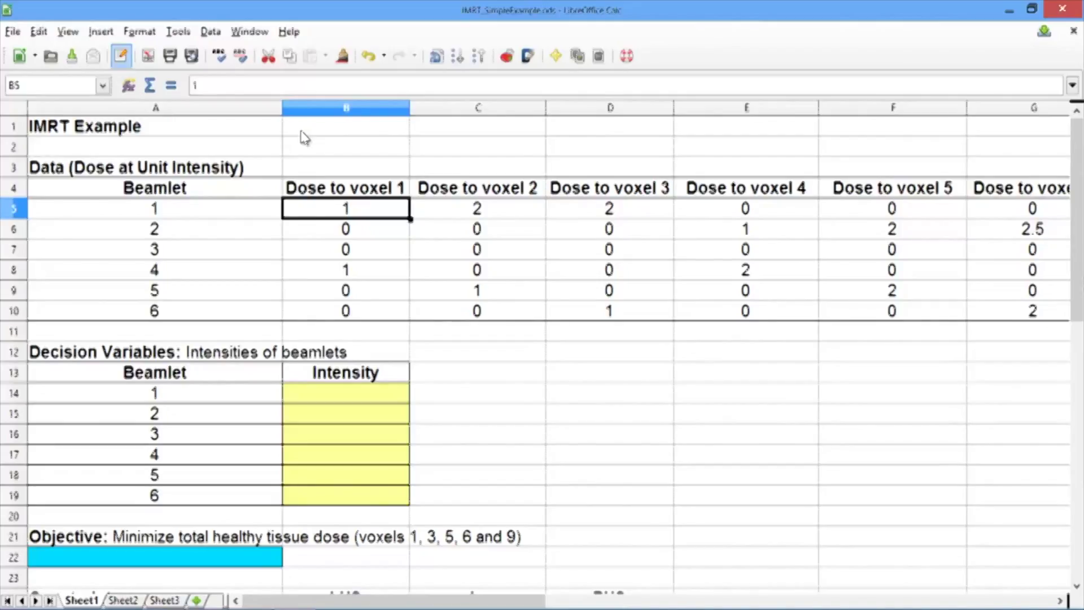
key(Right)
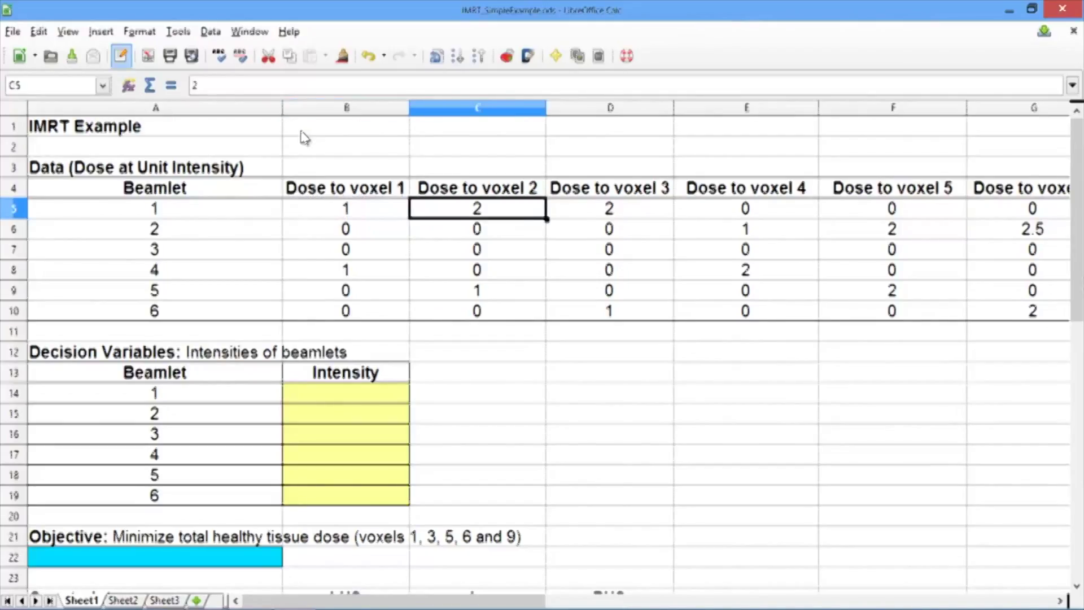
key(Right)
key(Right)
key(Right)
key(Right)
key(Right)
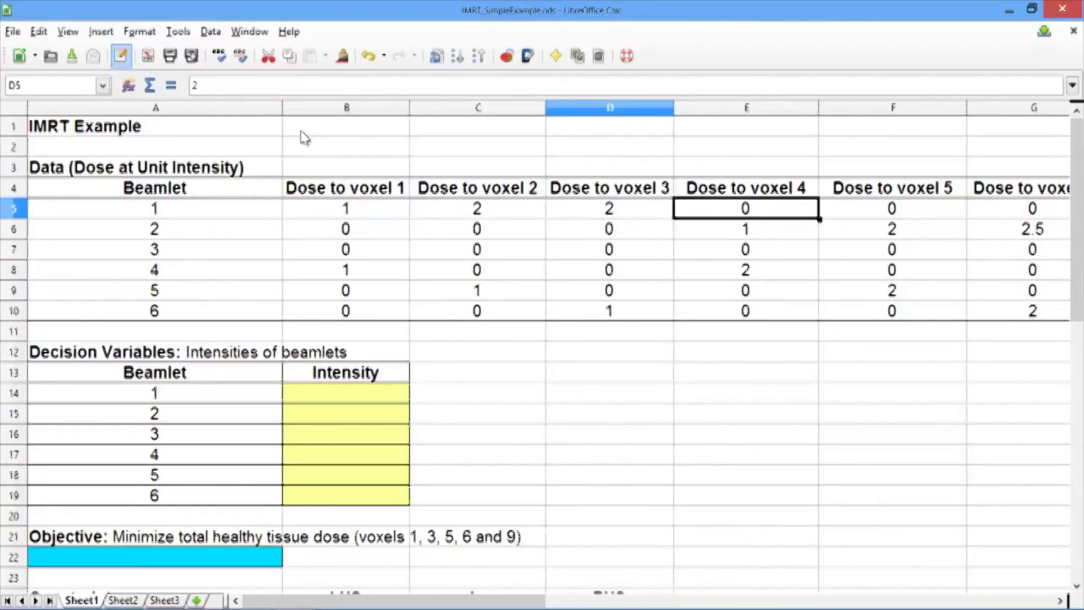
key(Right)
key(Right)
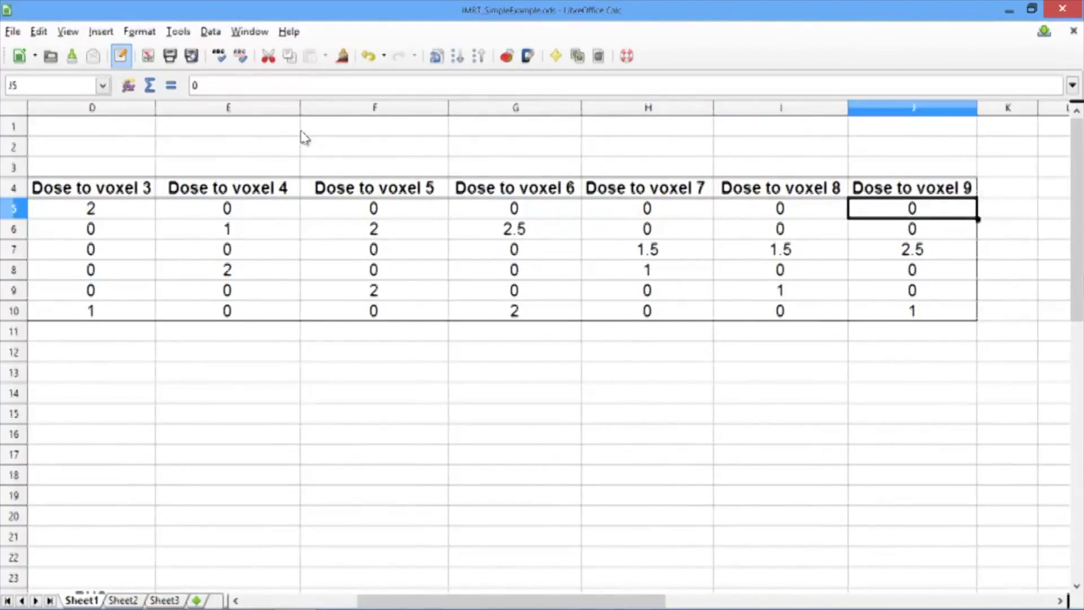
key(Left)
key(Left)
key(Left)
key(Left)
key(Left)
key(Left)
key(Left)
key(Left)
key(Left)
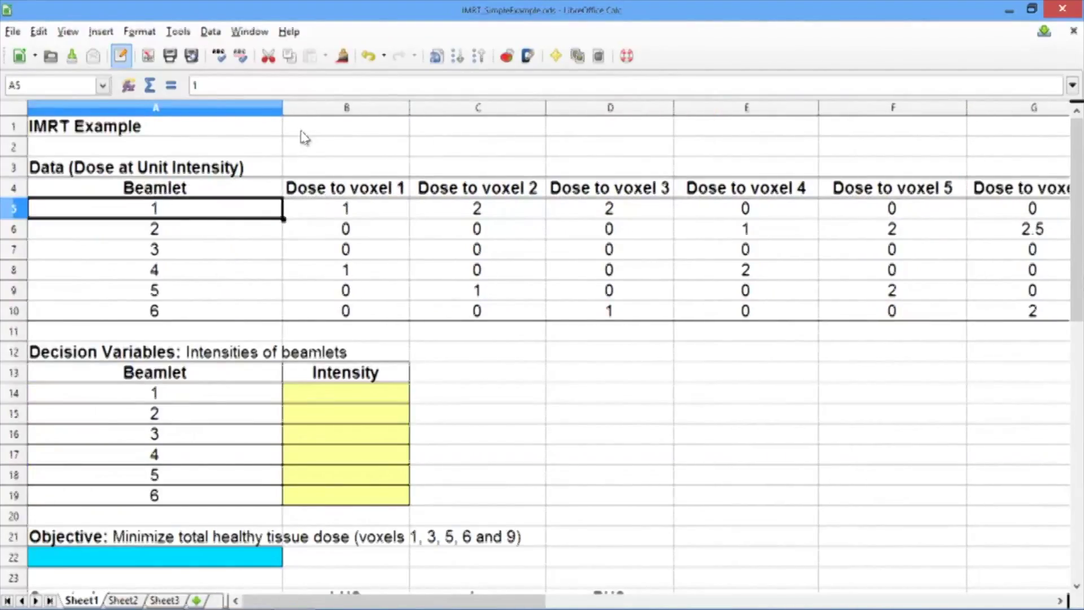
key(Down)
key(Down)
key(Down)
key(Down)
key(Down)
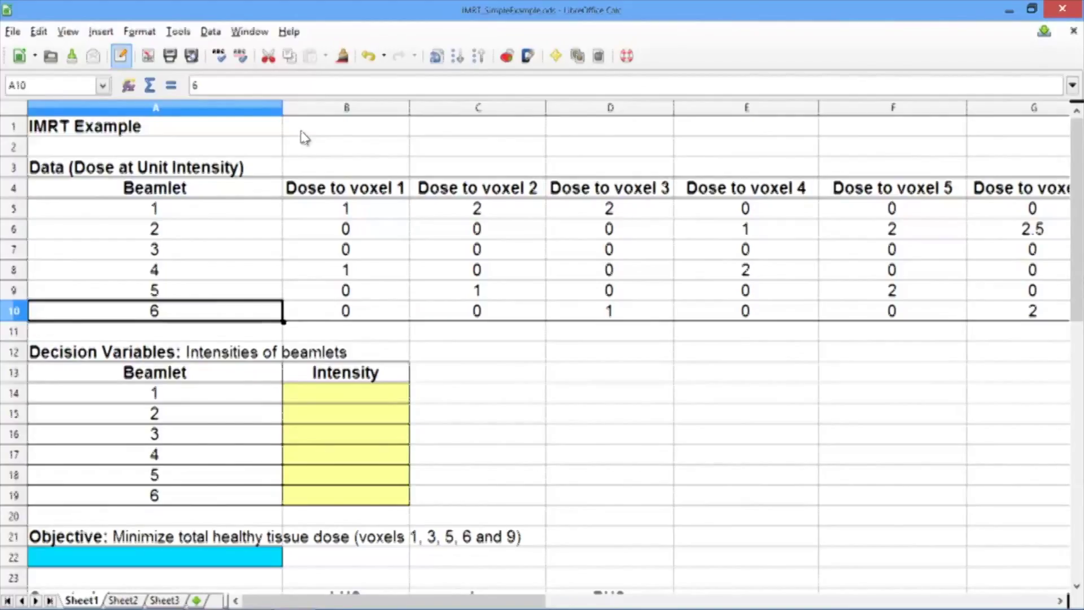
key(Down)
key(Down)
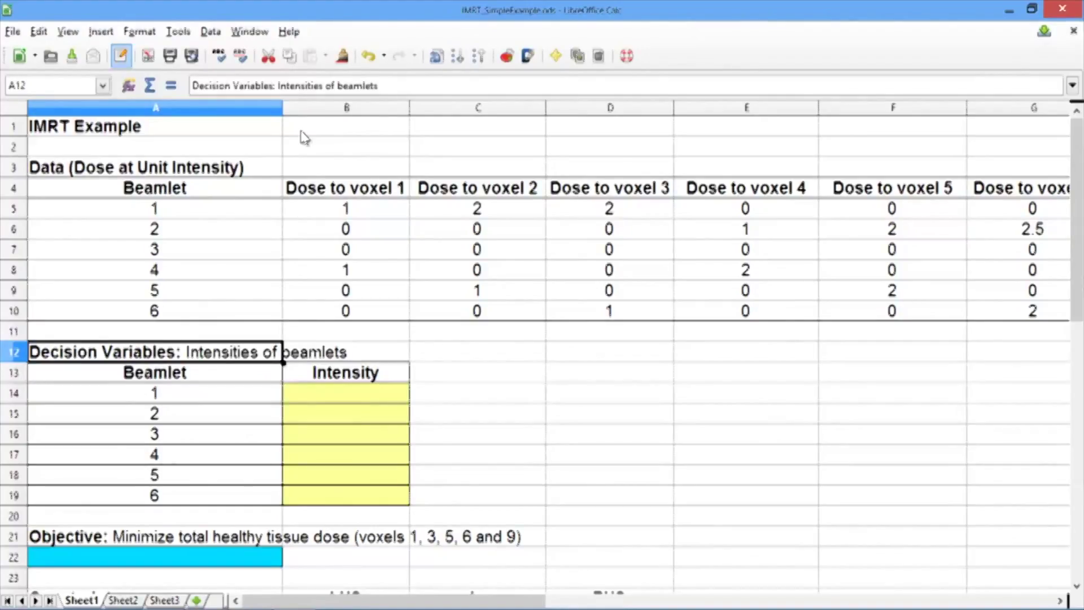
key(Down)
key(Down)
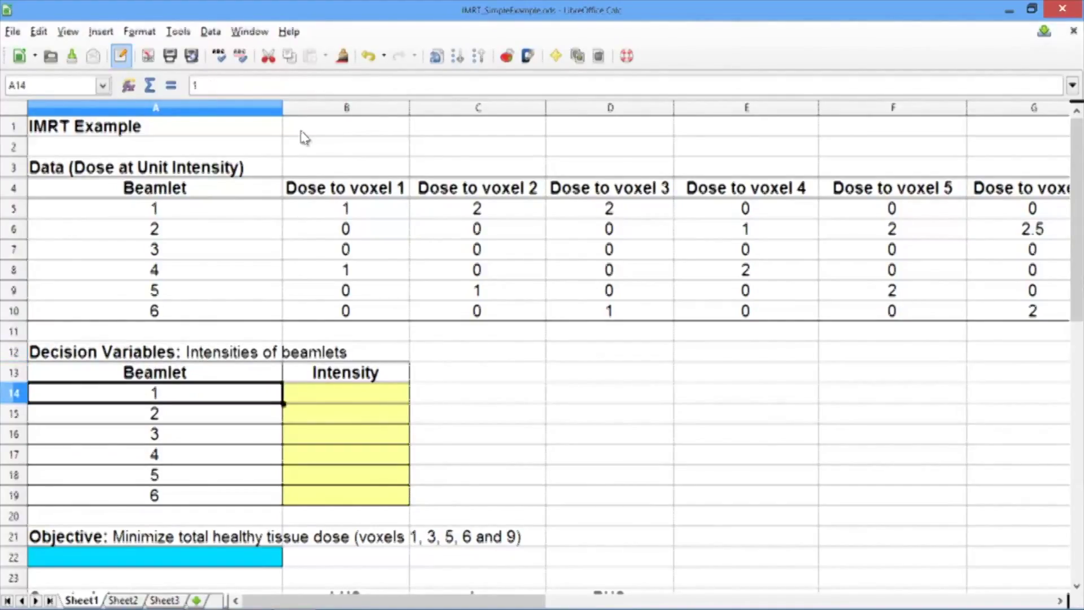
key(Right)
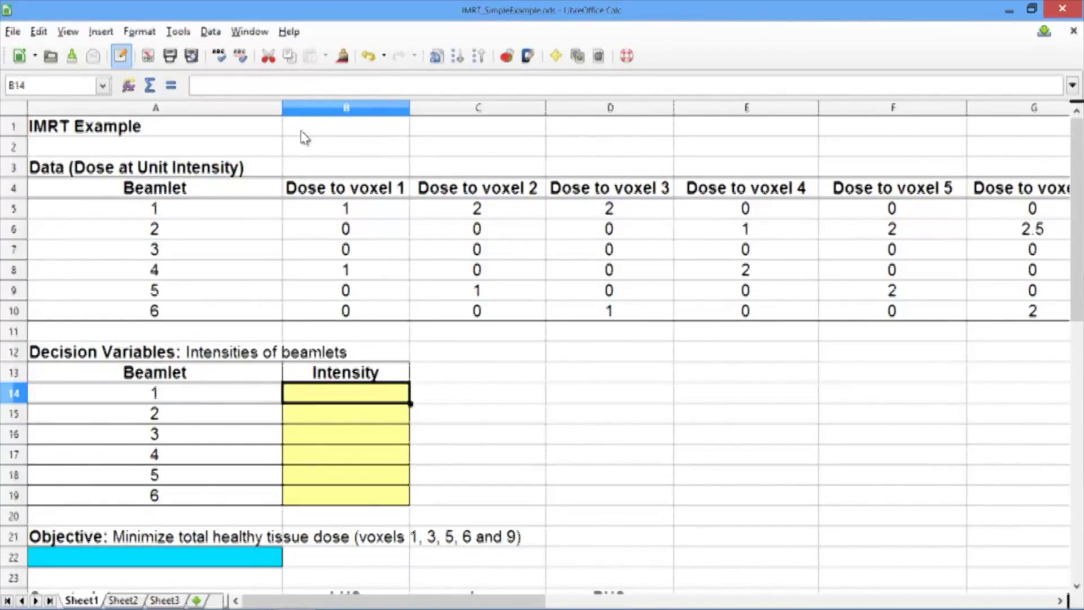
key(Down)
key(Down)
key(Down)
key(Down)
key(Down)
key(Down)
key(Down)
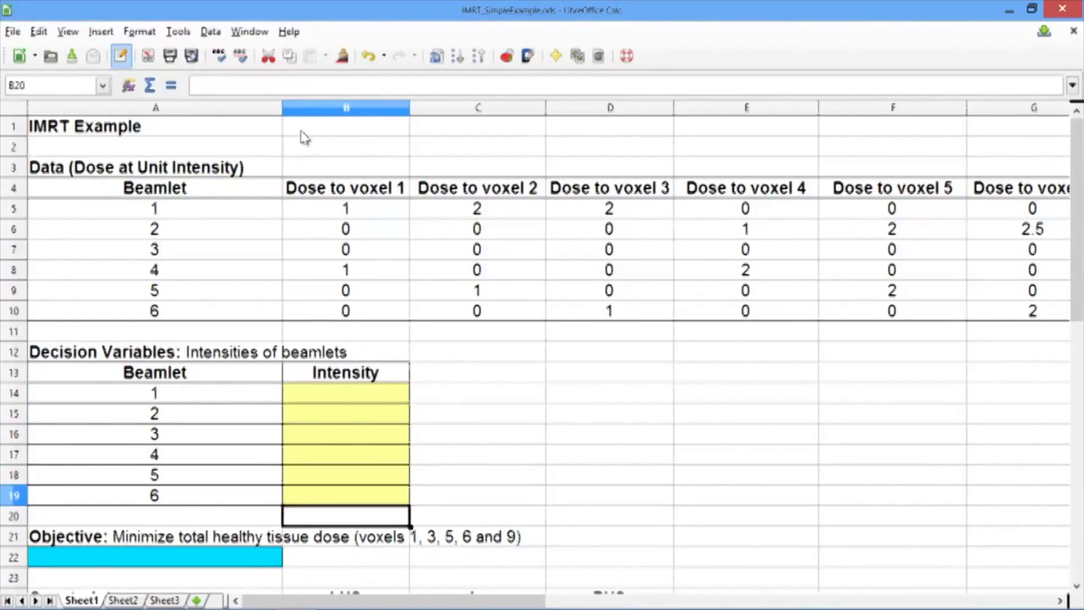
key(Down)
key(Left)
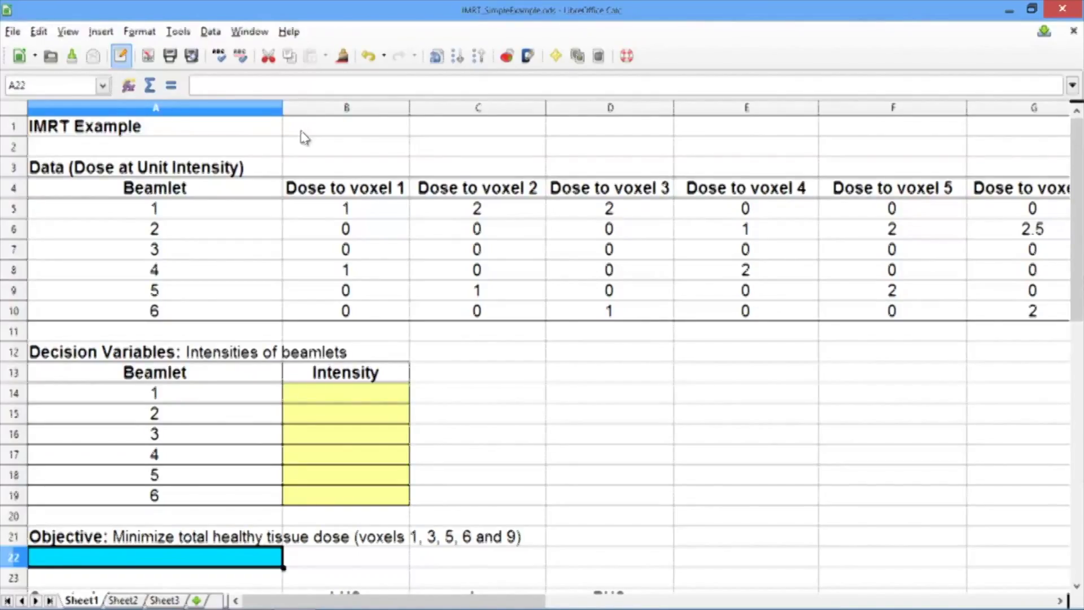
- In A22 start the formula with SUMPRODUCTs of intensities B14:B19 with voxel 1 (B5:B10) and voxel 3 (D5:D10) doses
text(=su)
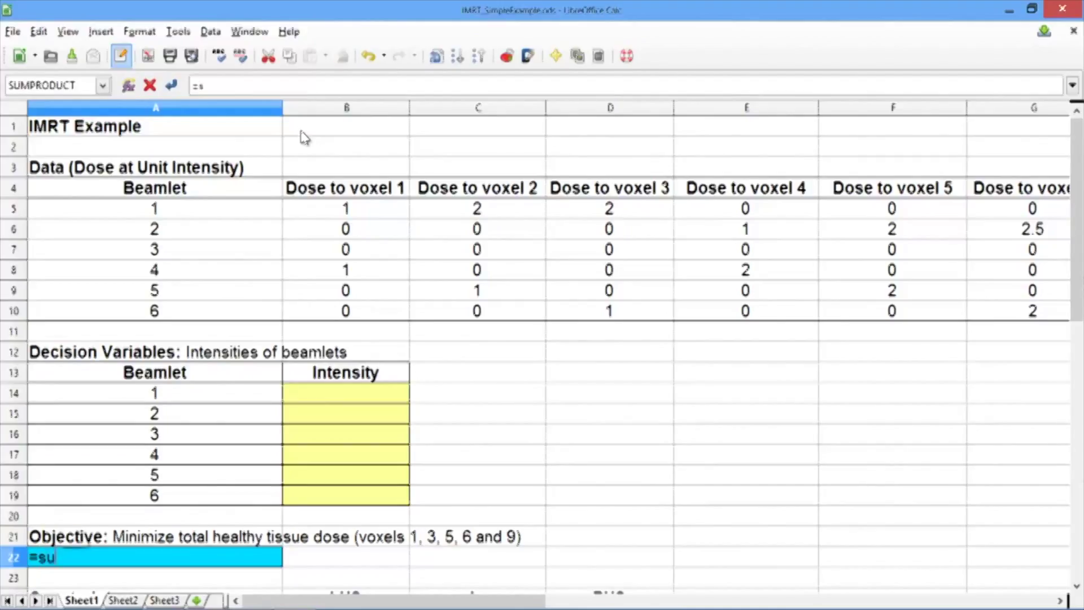
text(mproduct()
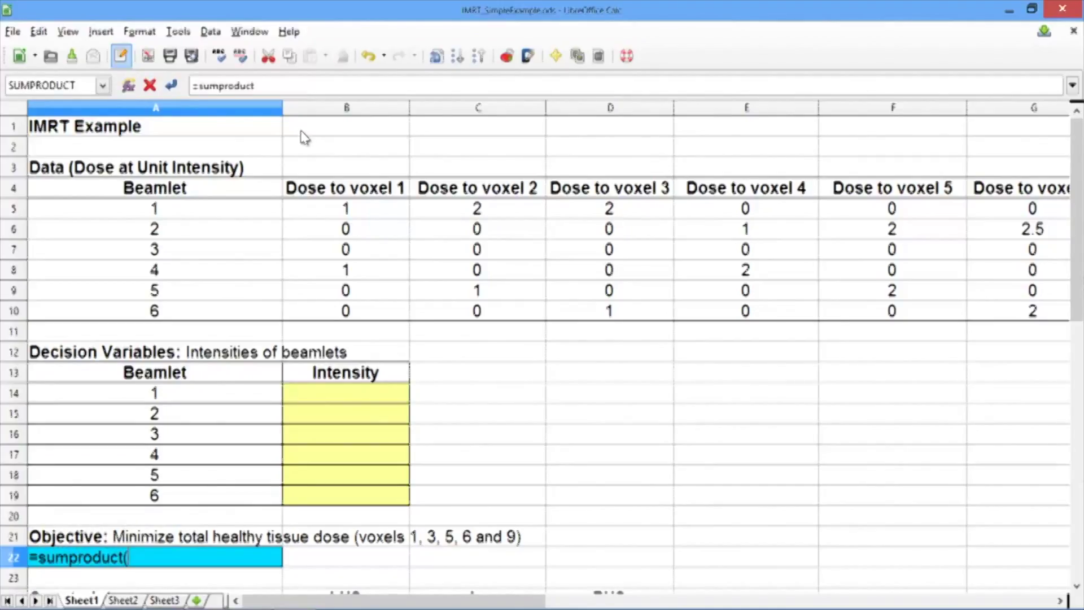
click(389, 398)
drag(390, 418, 380, 498)
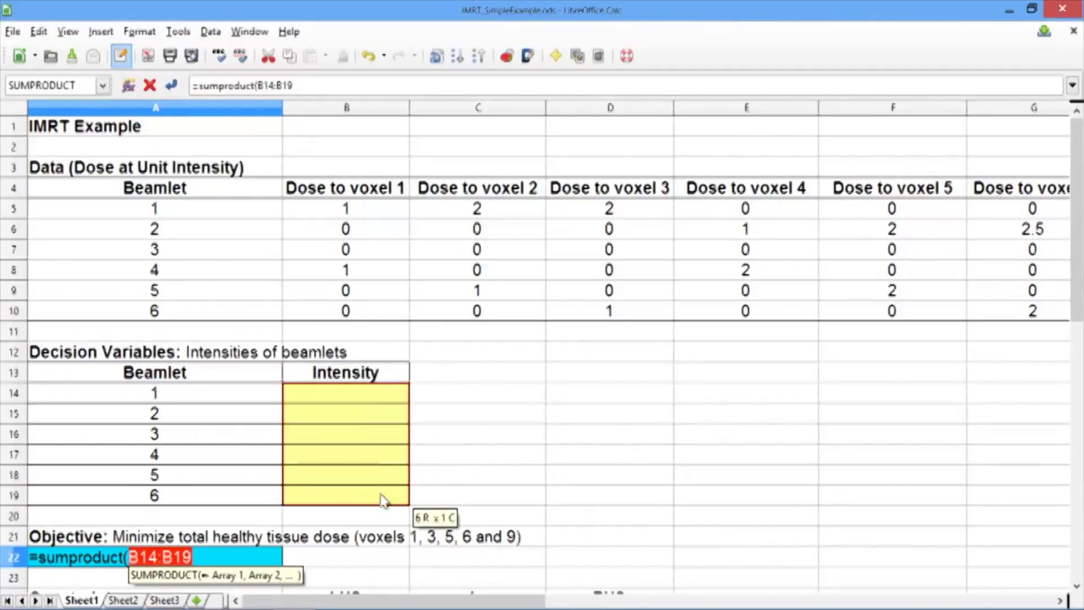
text(;)
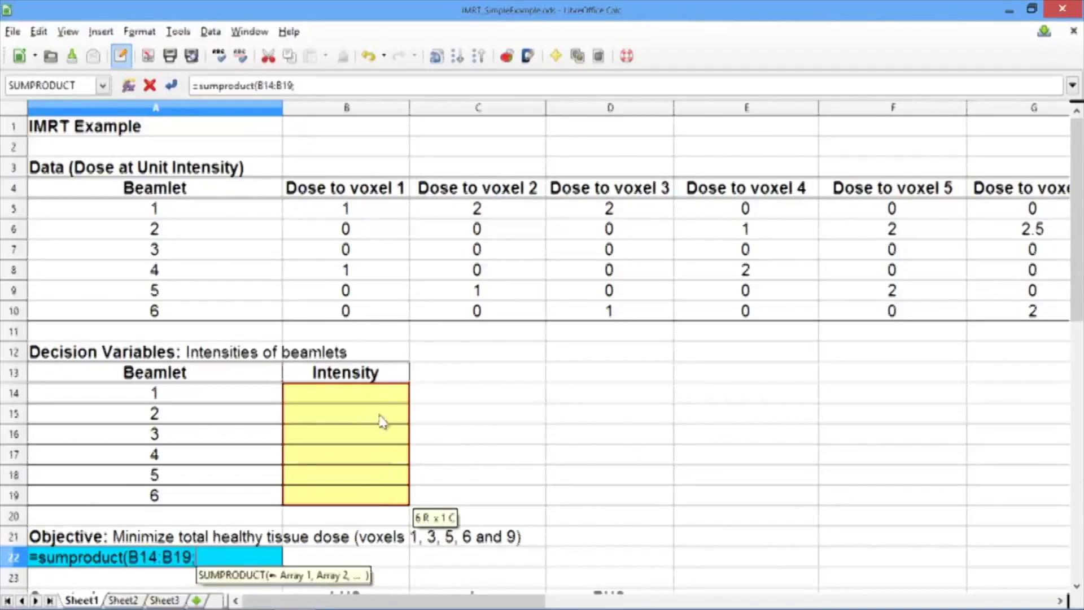
click(315, 210)
drag(320, 225, 322, 312)
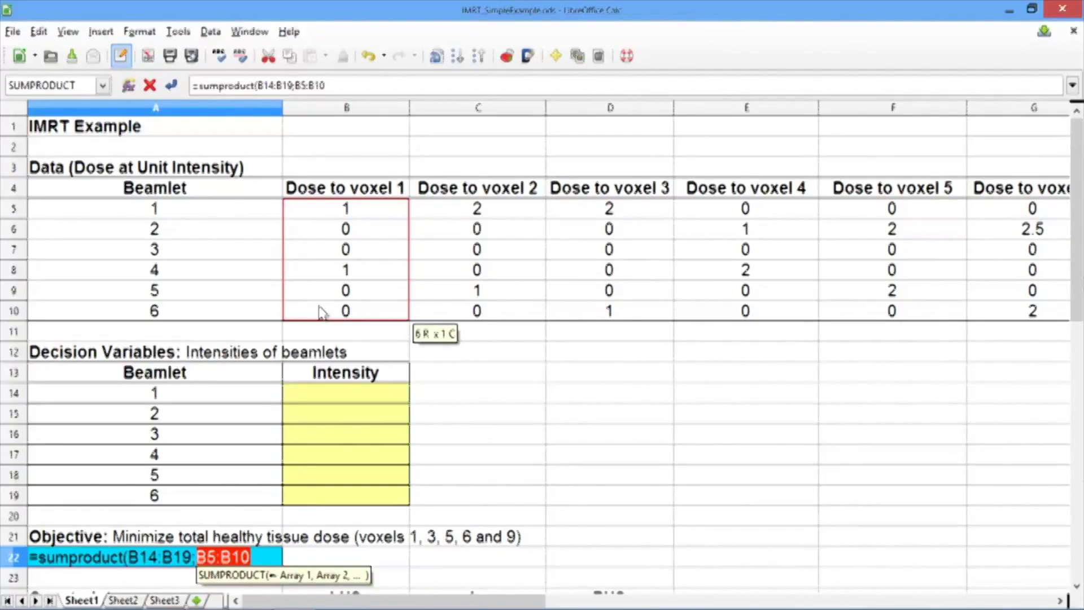
text())
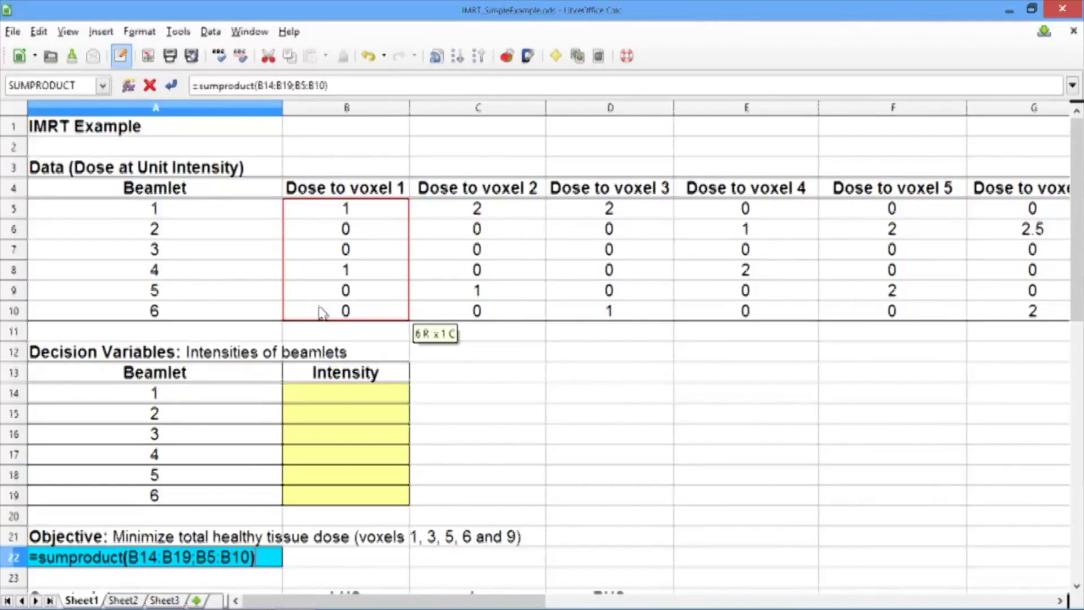
text(+ sumproduct)
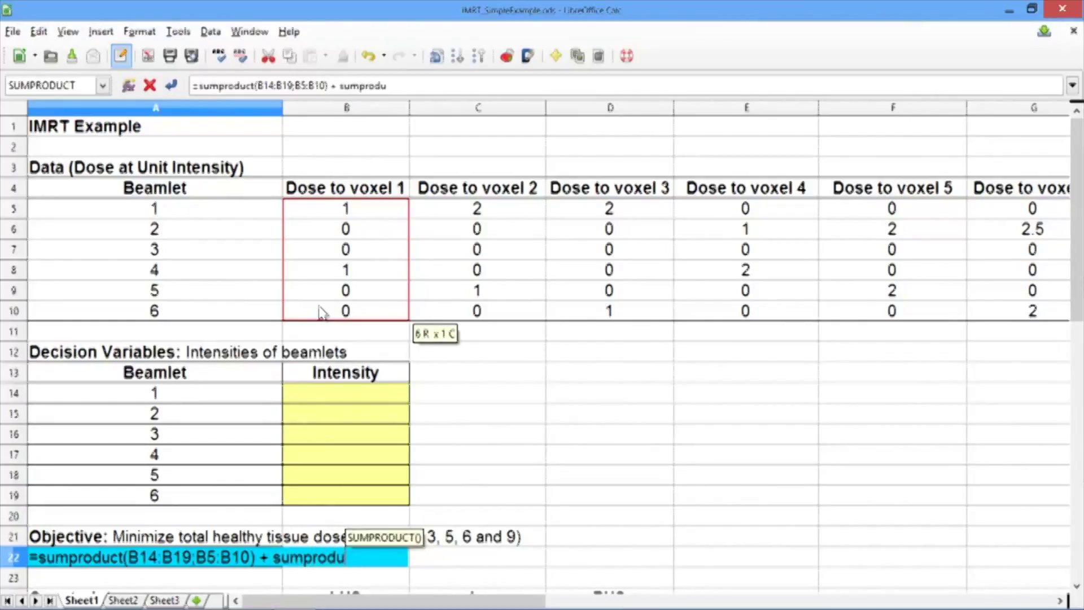
text(()
drag(314, 398, 326, 504)
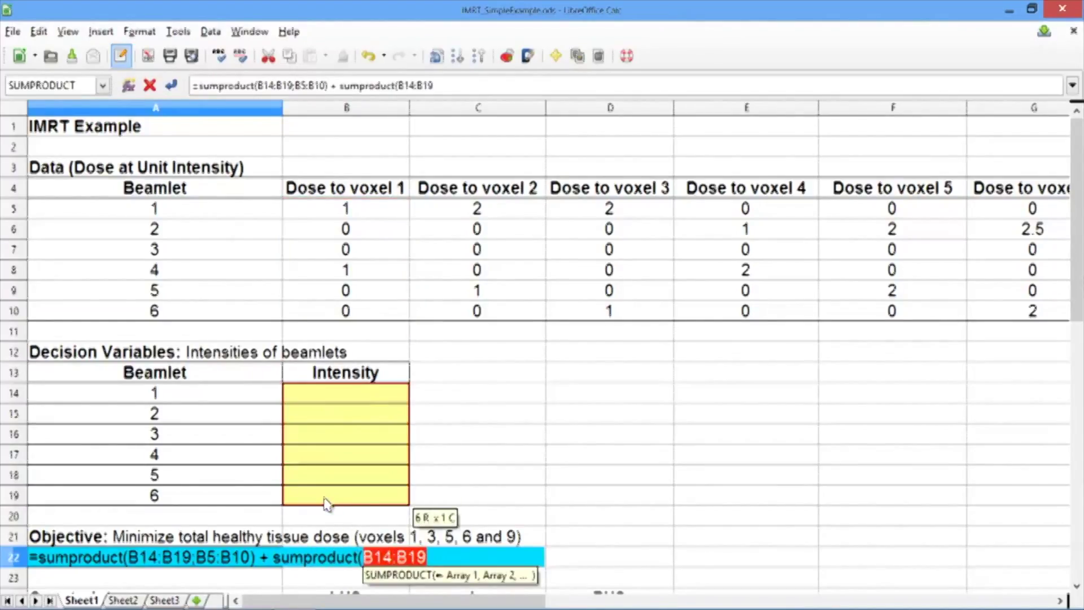
text(;)
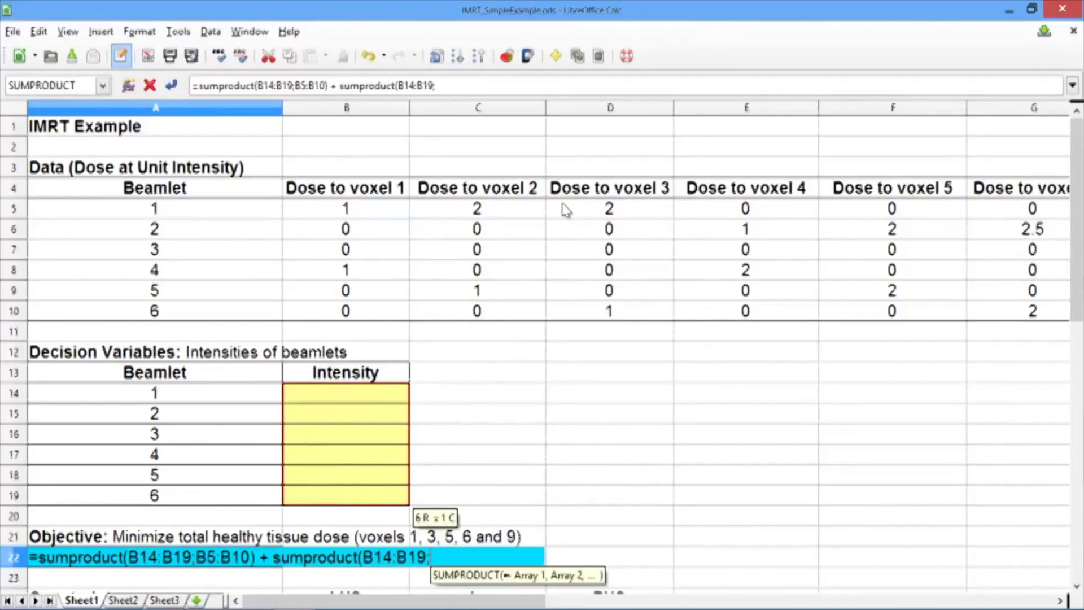
drag(582, 210, 580, 316)
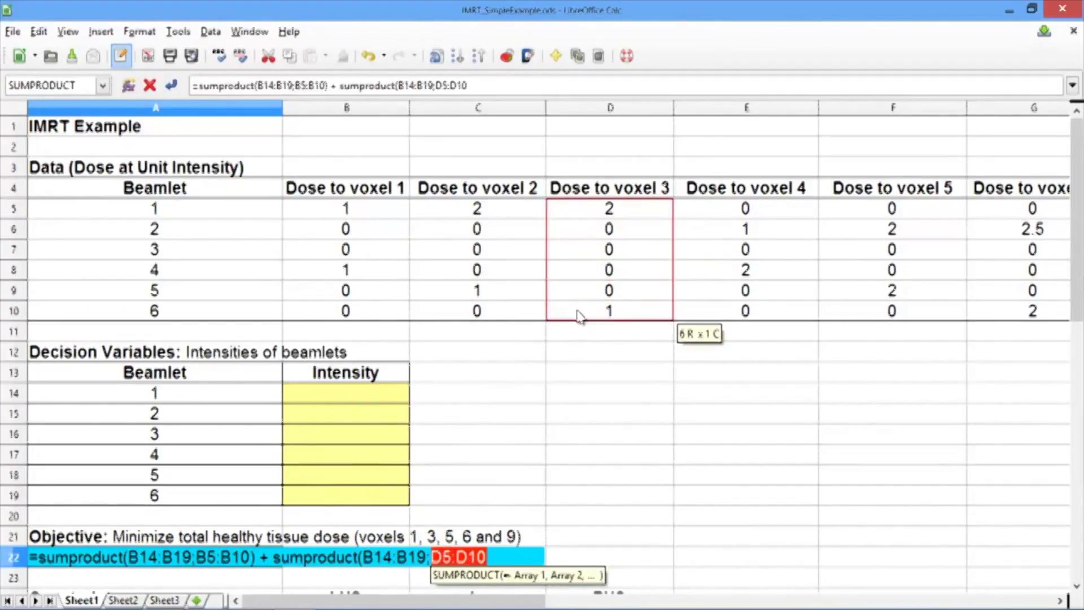
- Add SUMPRODUCT terms for voxel 5 (F5:F10), voxel 6 (G5:G10) and voxel 9 (J5:J10), and commit the formula
text() + s)
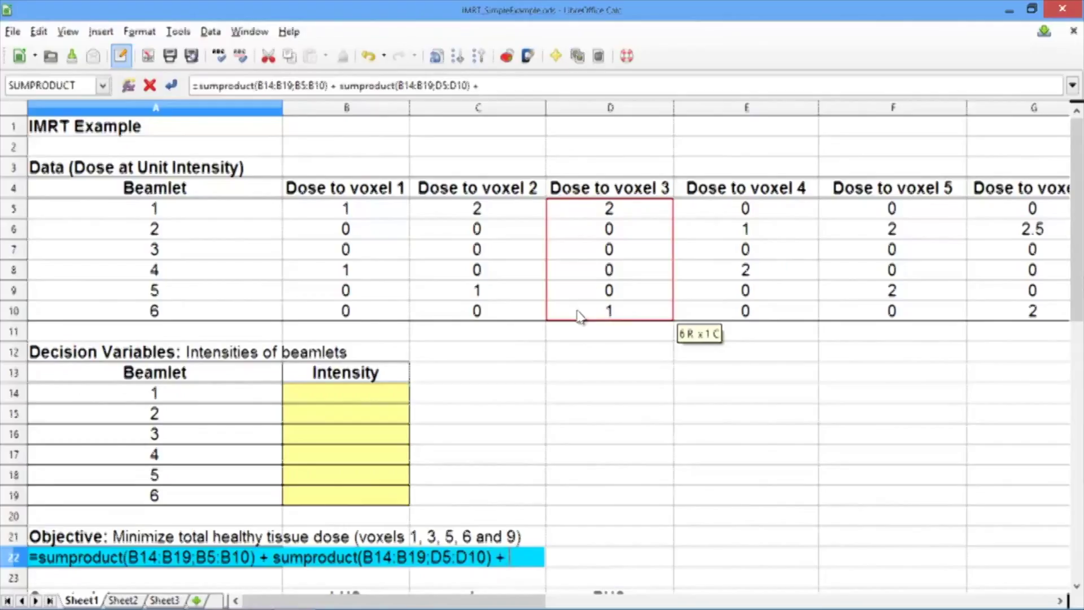
text(umproduct)
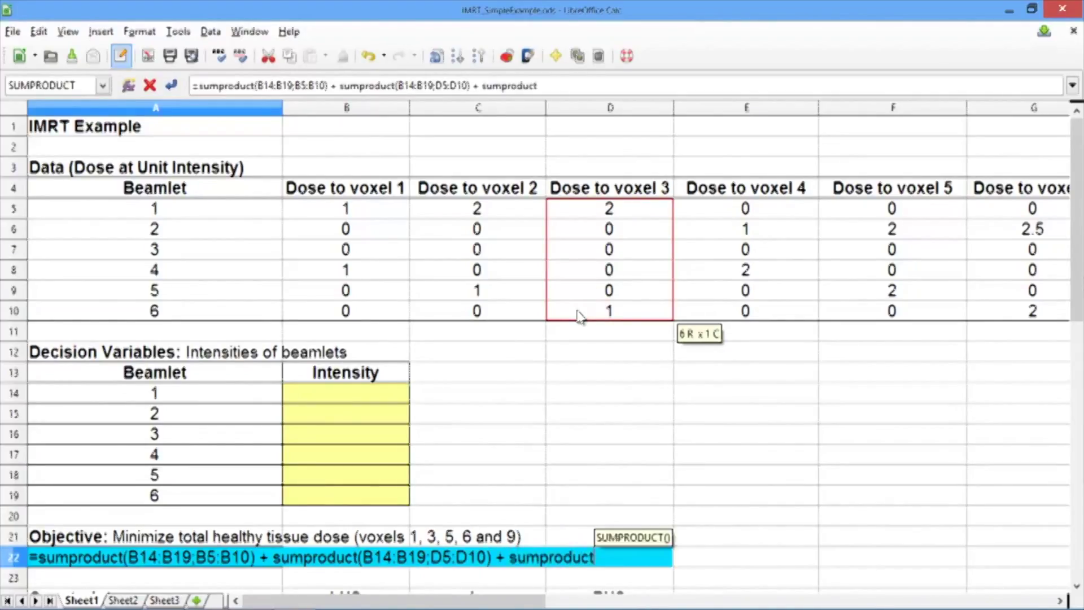
text(()
drag(343, 395, 363, 496)
text(;)
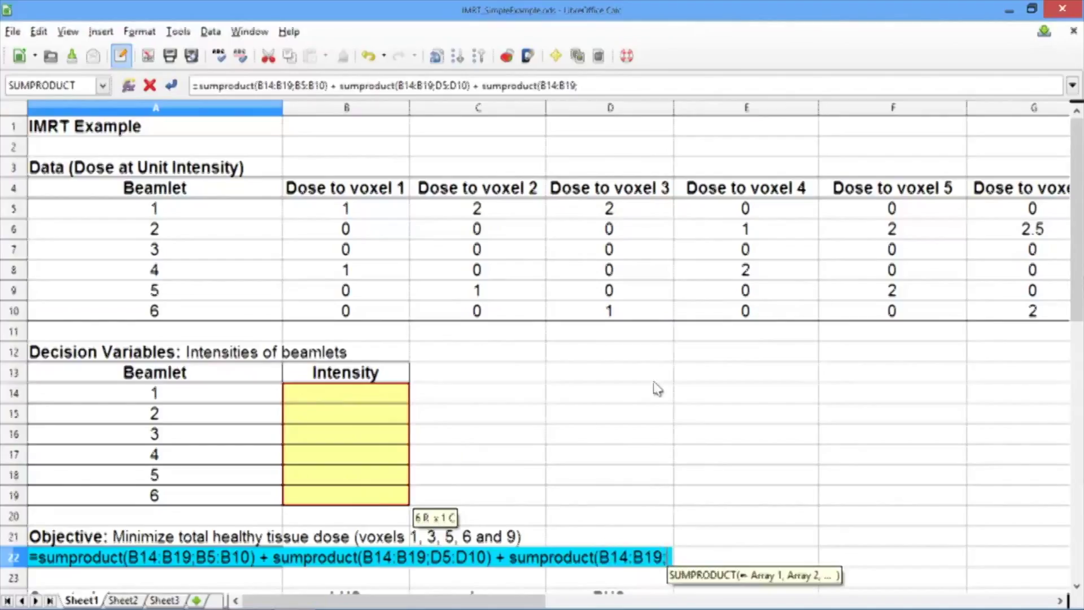
drag(903, 211, 901, 313)
text() + sumproduct()
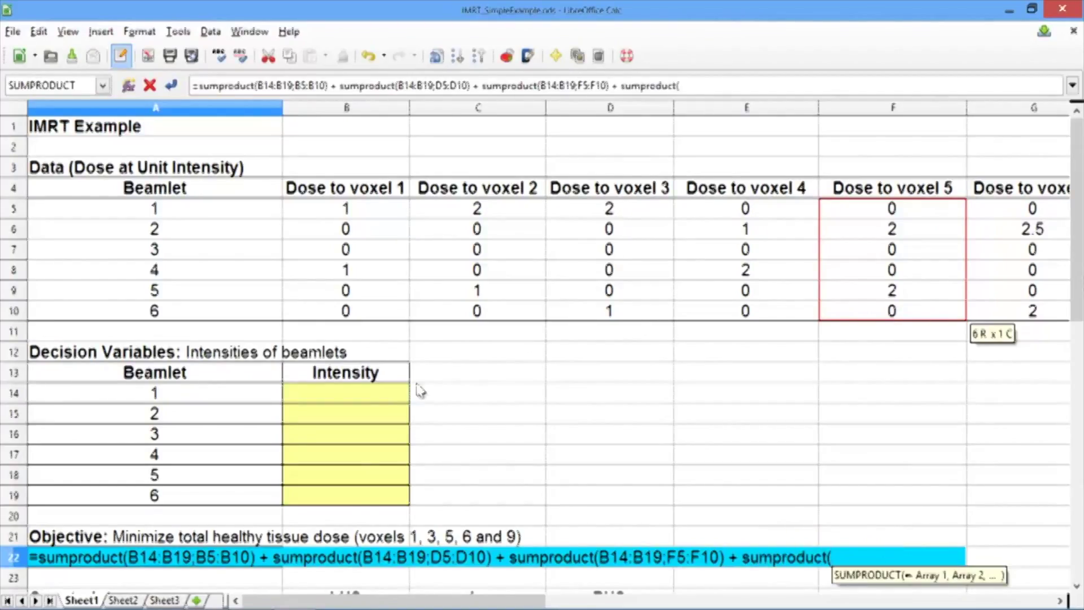
drag(363, 401, 359, 503)
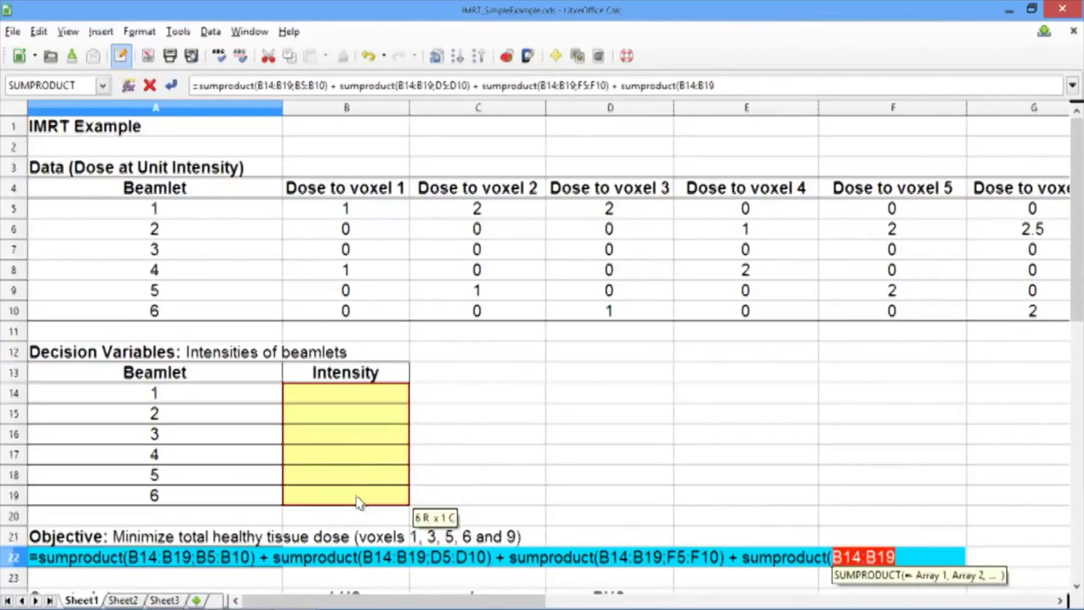
text(;)
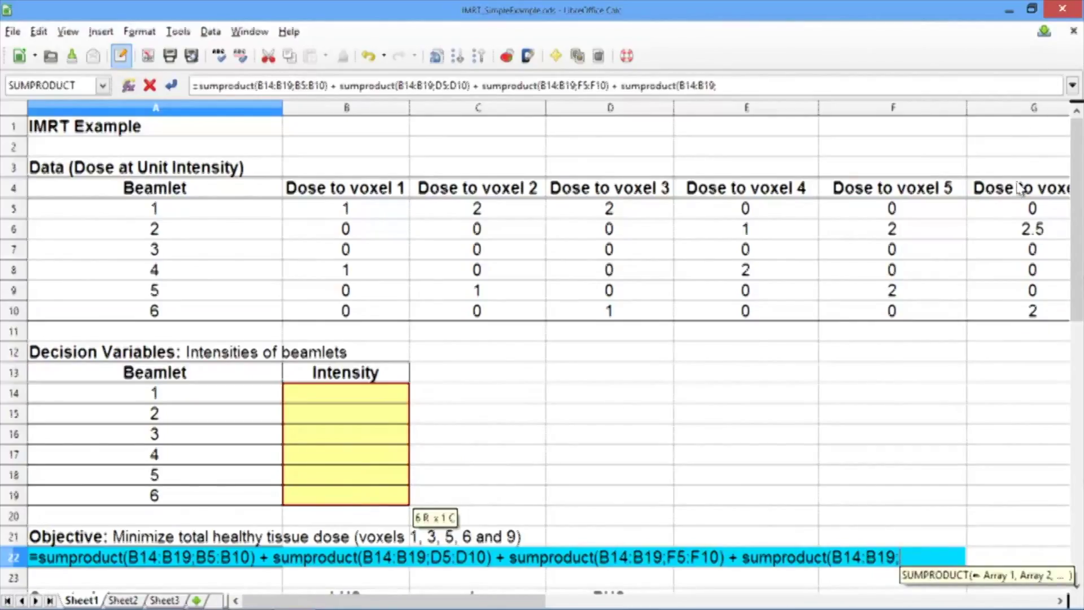
drag(1026, 210, 1026, 312)
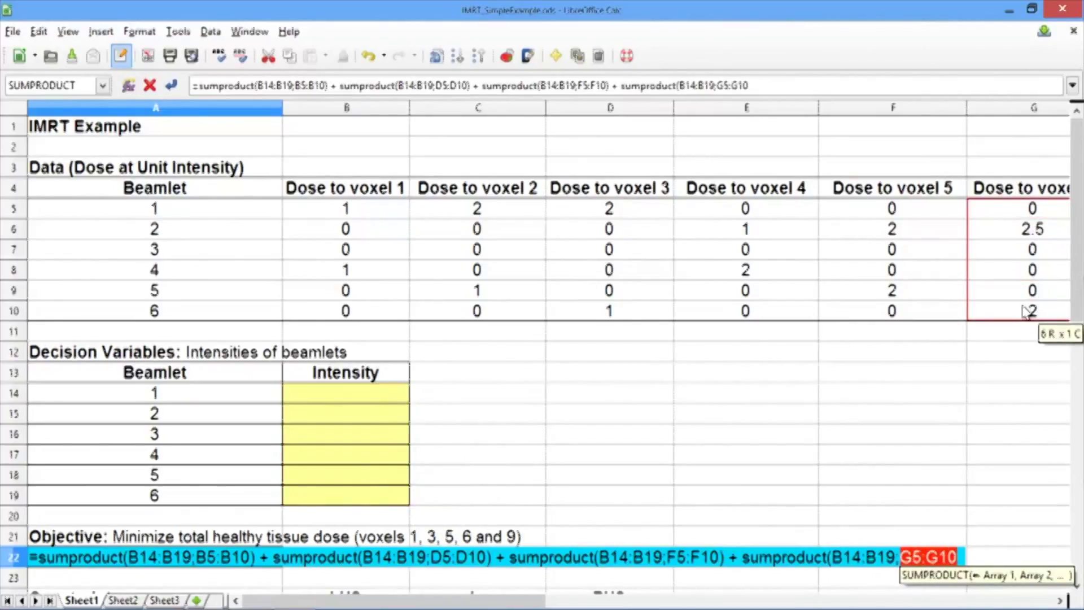
text() + s)
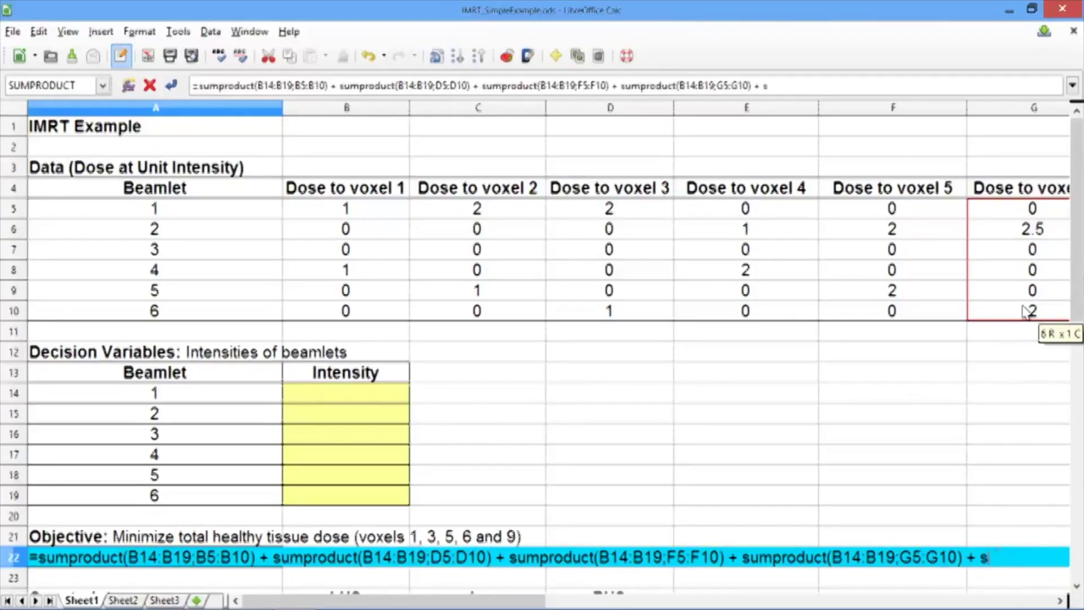
text(umproduct()
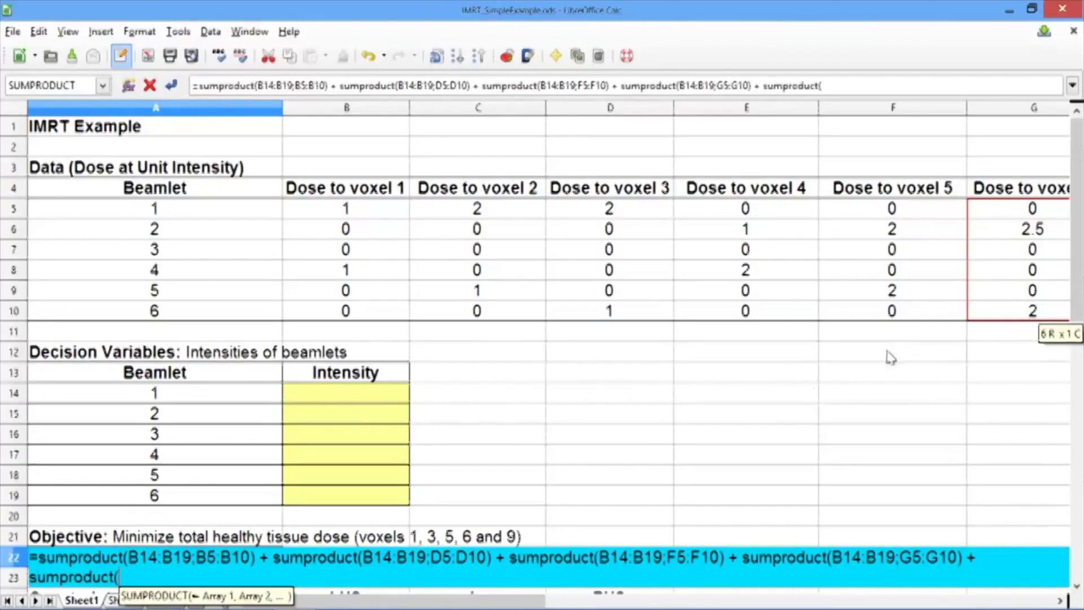
drag(309, 394, 328, 496)
text(;)
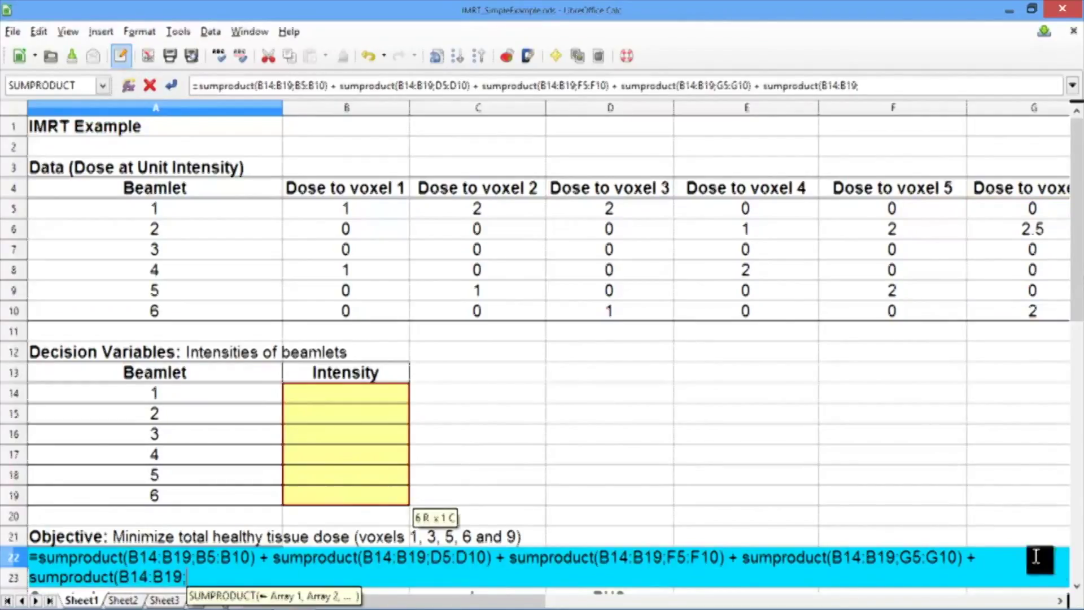
click(1059, 600)
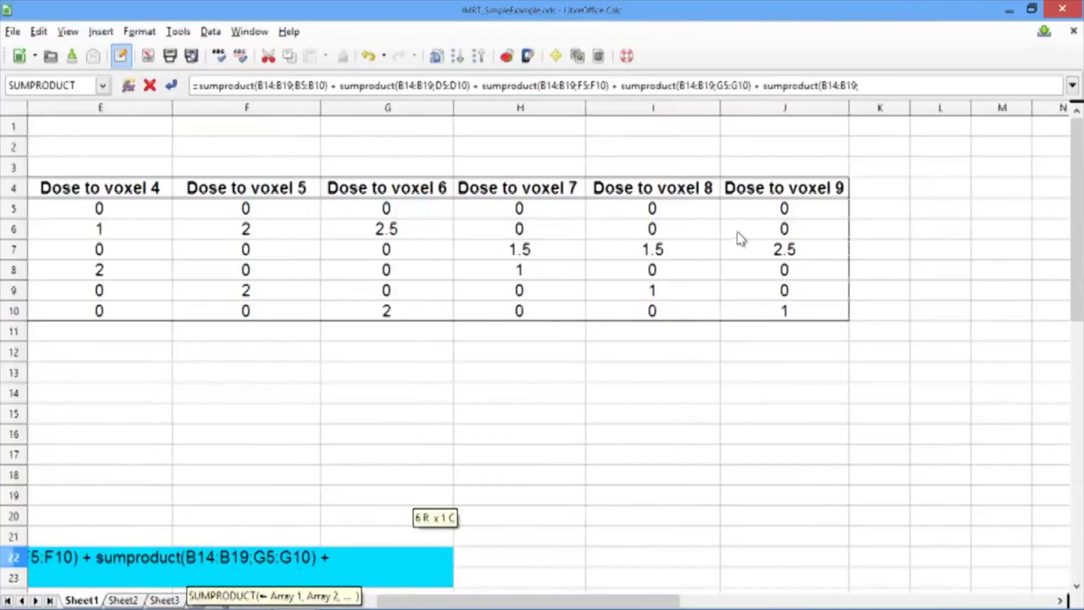
drag(750, 215, 755, 311)
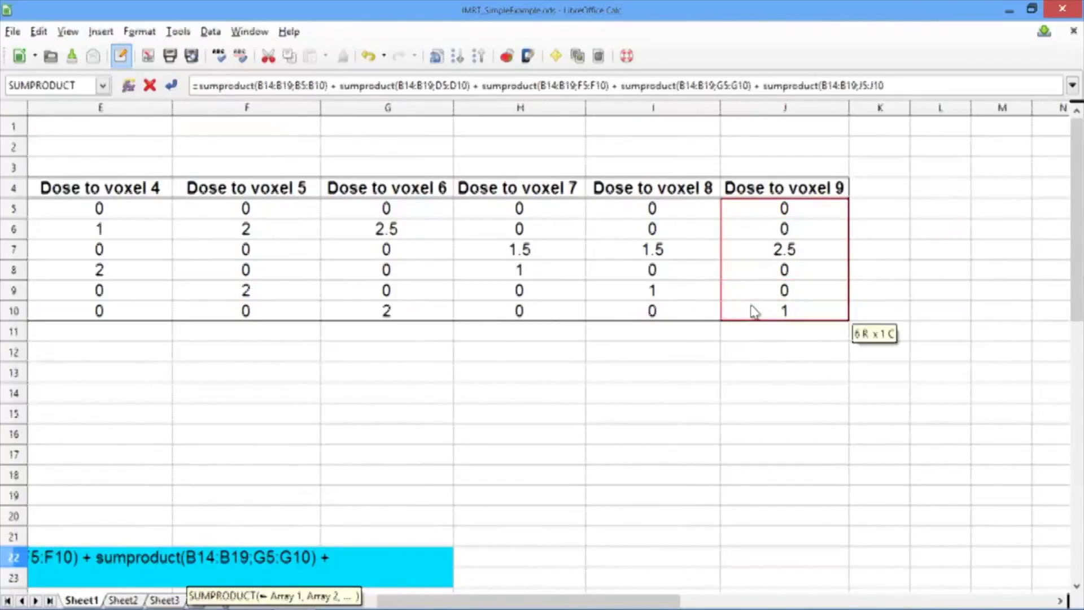
text())
key(Return)
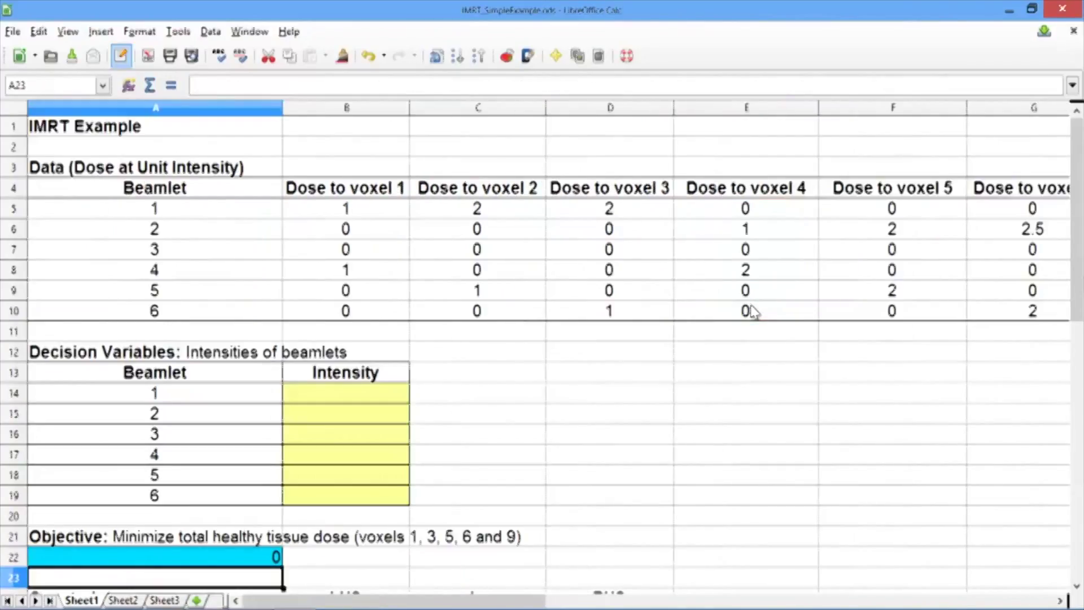
key(Up)
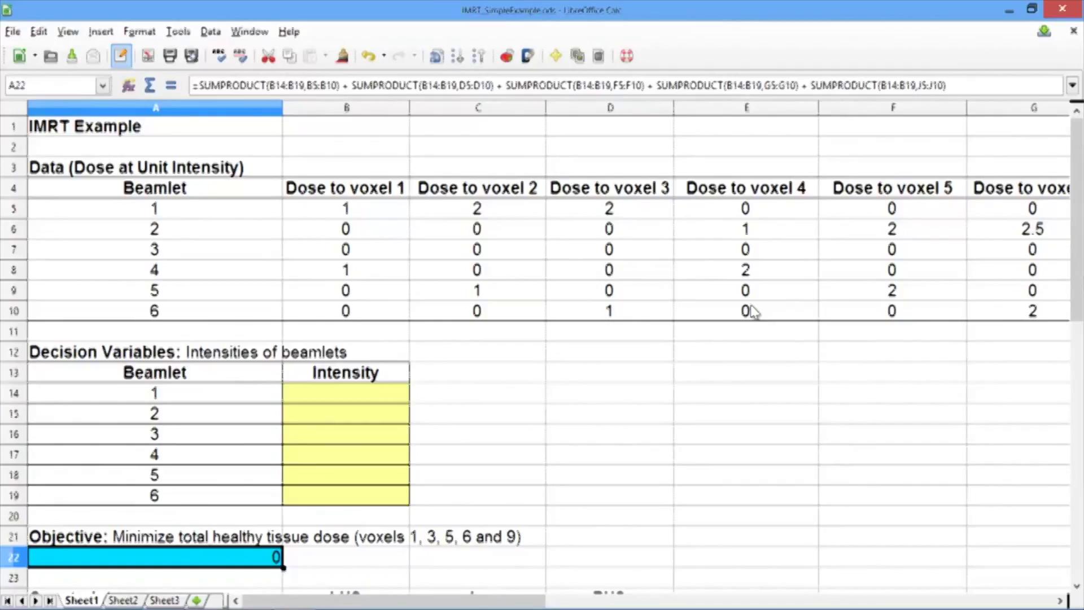
key(Down)
key(Down)
key(Down)
key(Down)
key(Down)
key(Down)
key(Down)
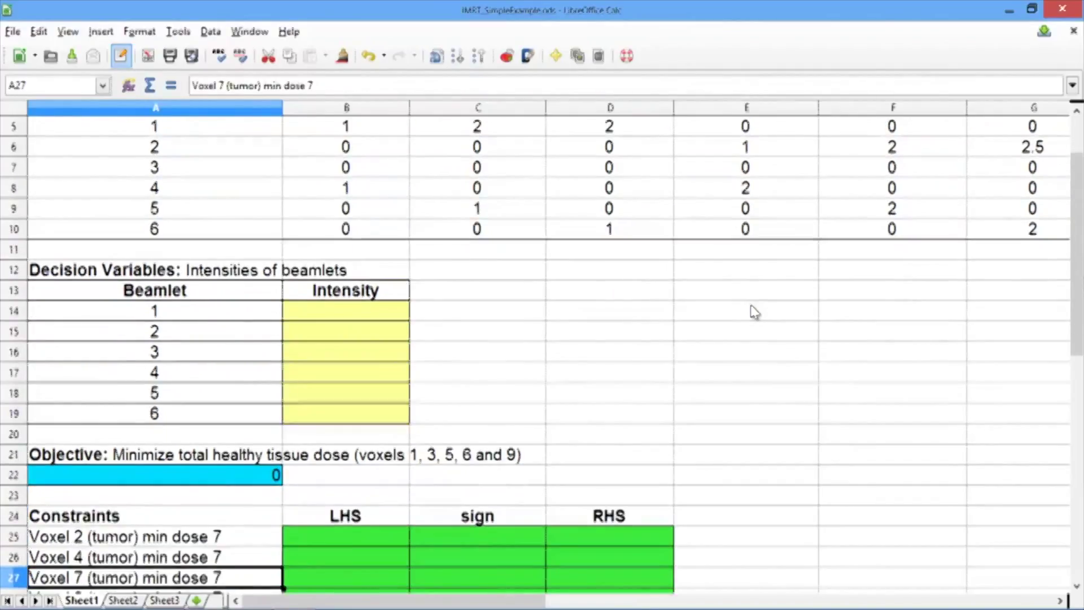
key(Down)
key(Down)
key(Up)
key(Up)
key(Up)
key(Up)
key(Up)
key(Up)
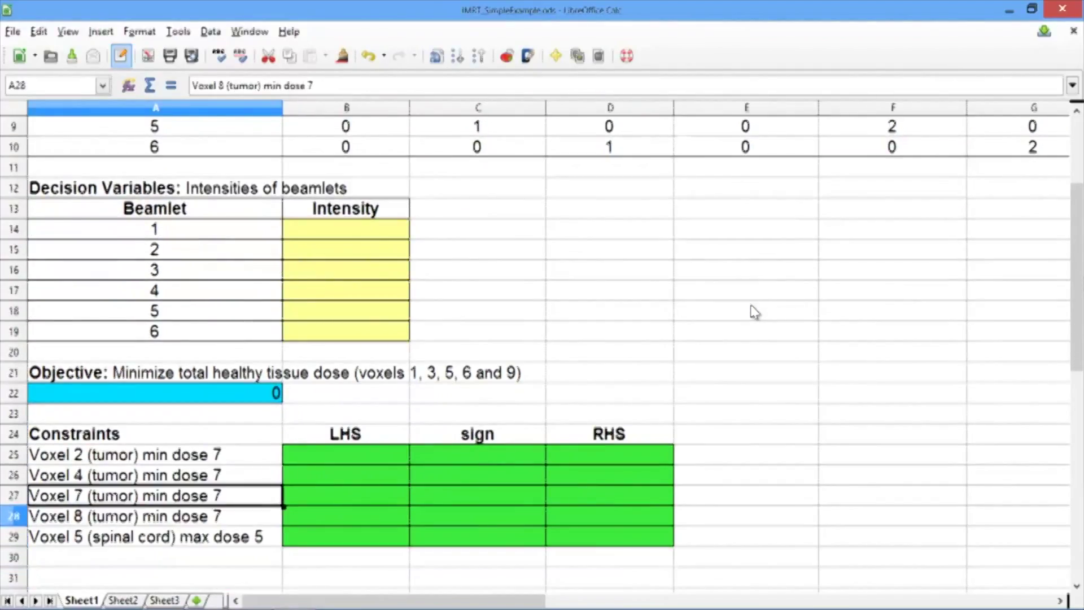
key(Up)
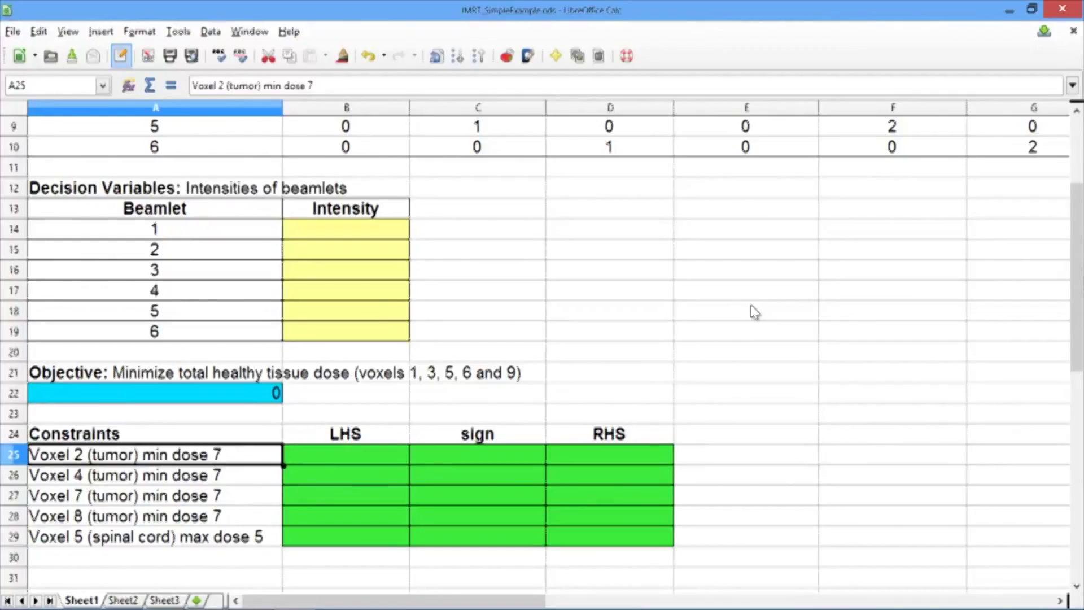
key(Right)
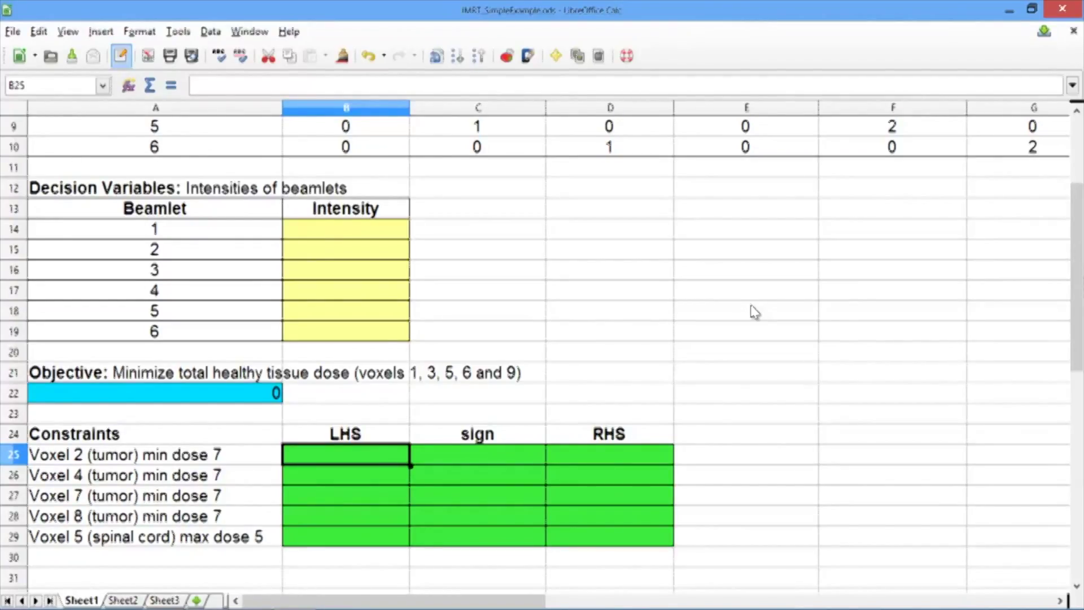
- Fill row 25 with =SUMPRODUCT(B14:B19;C5:C10), sign >= and right-hand side 7 for voxel 2
text(=)
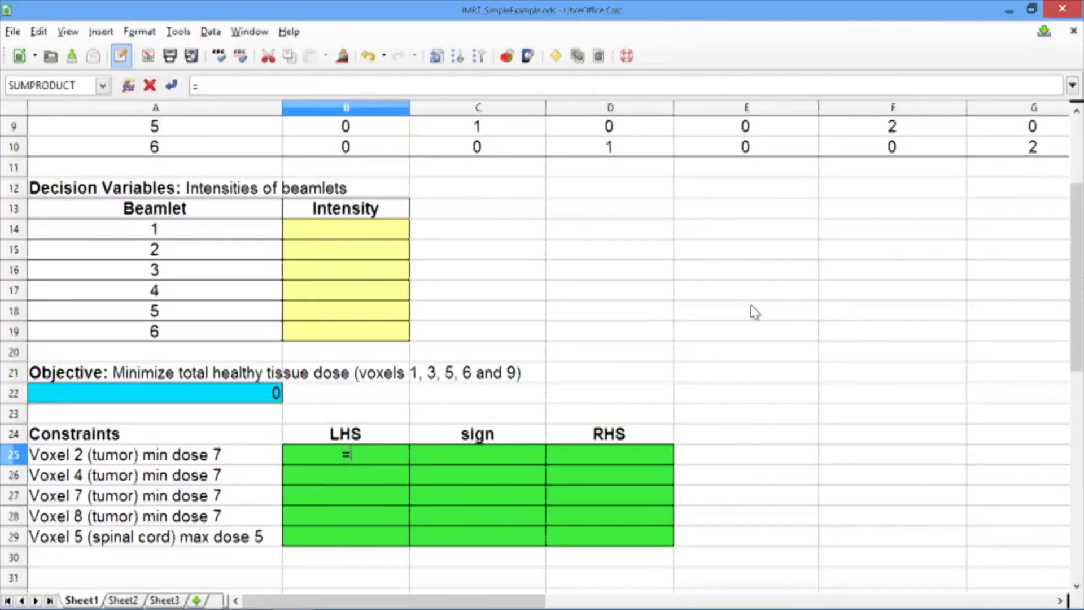
text(sumproduct()
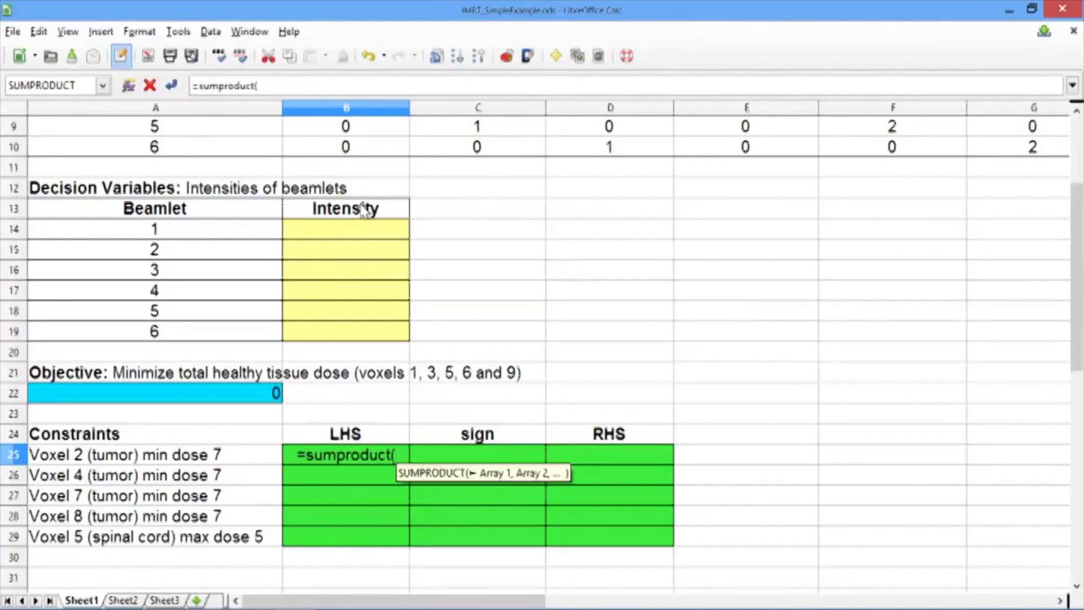
drag(362, 228, 354, 341)
text(;)
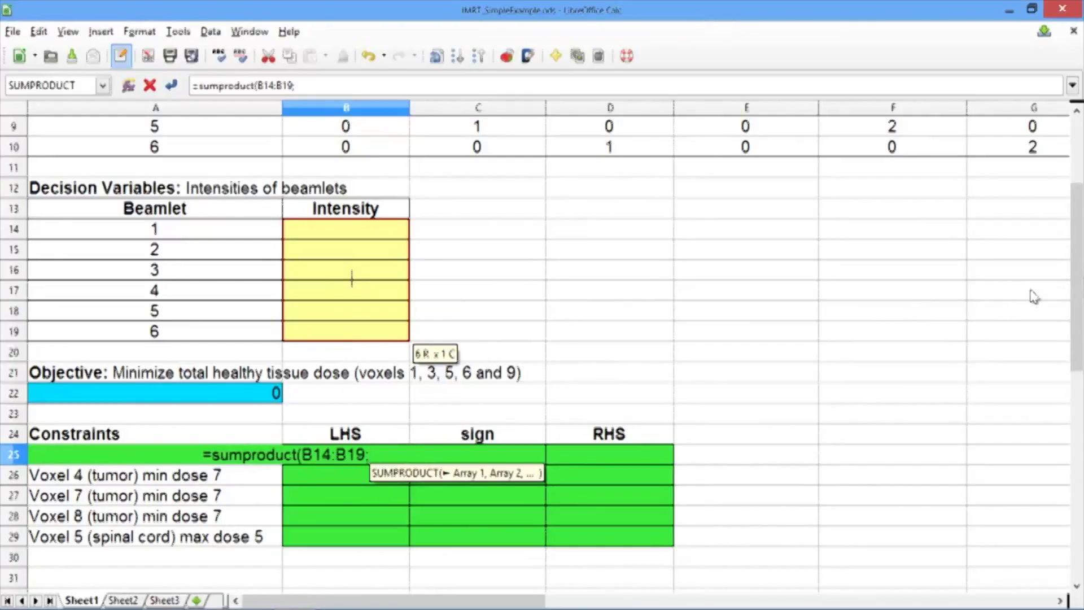
drag(1079, 265, 1040, 212)
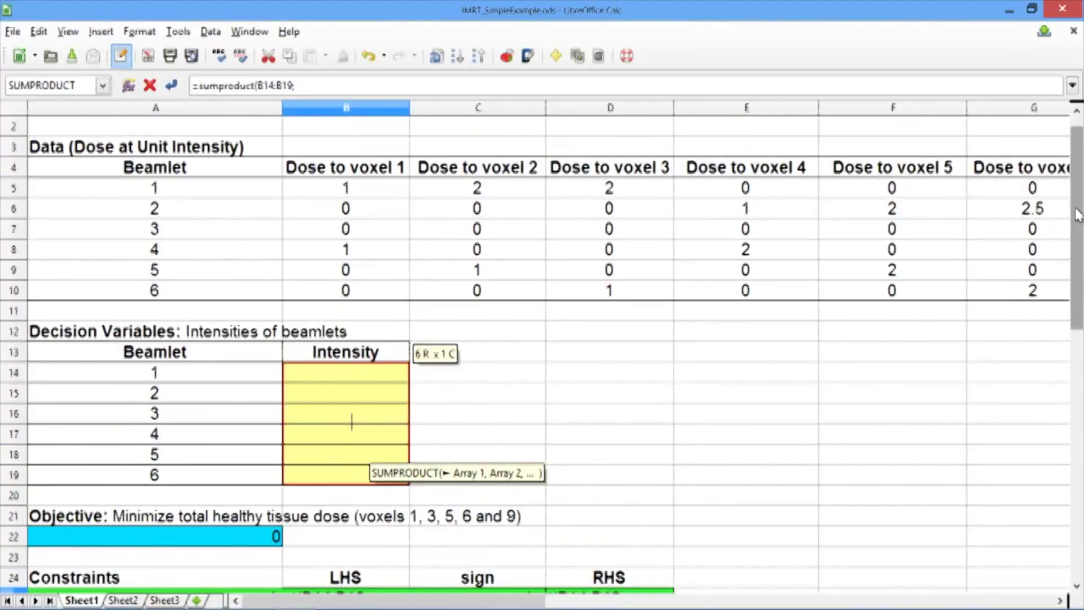
drag(521, 190, 519, 294)
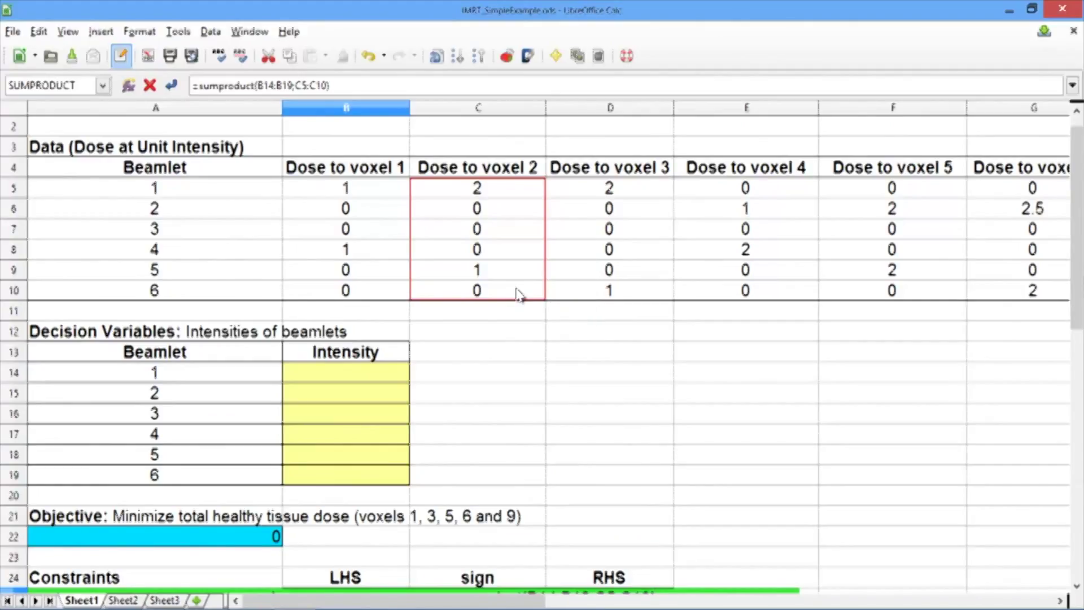
key(Return)
key(Up)
key(Right)
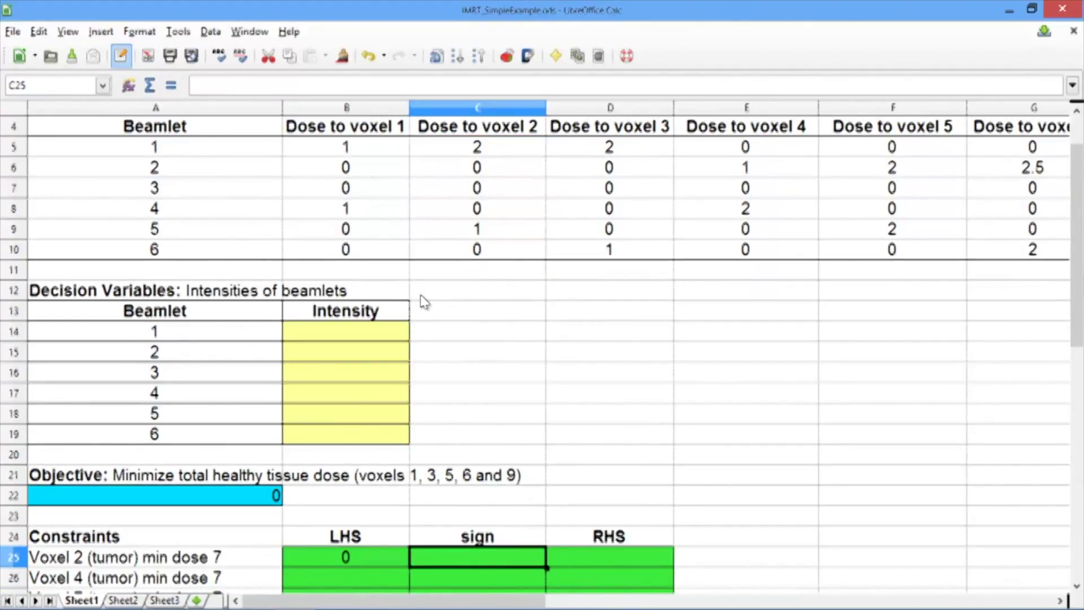
text(>=)
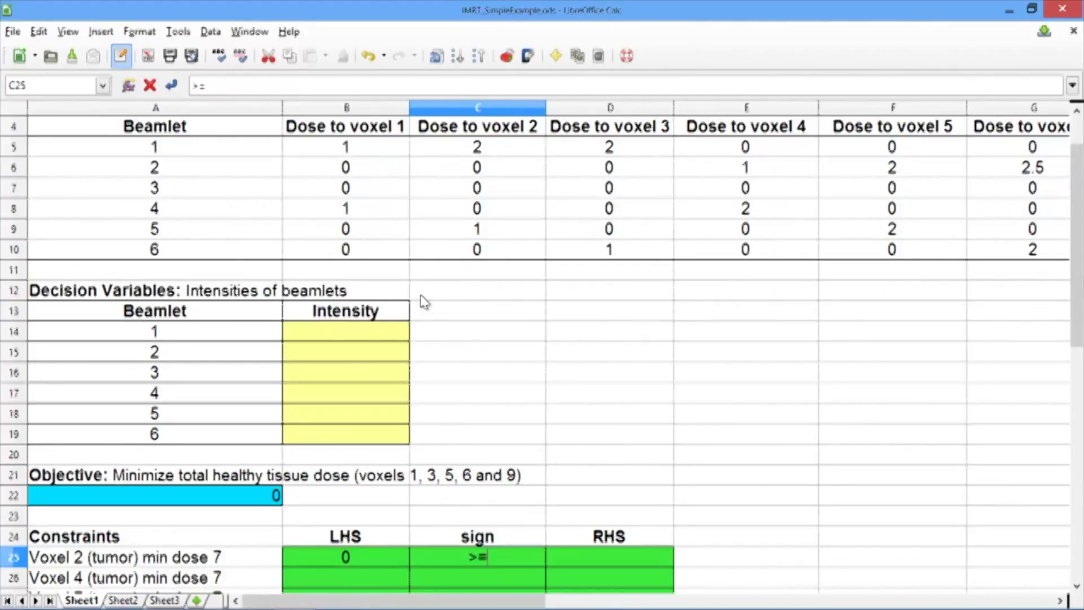
key(Tab)
text(7)
key(Return)
- Fill row 26 with =SUMPRODUCT(B14:B19;E5:E10), sign >= and right-hand side 7 for voxel 4
key(Left)
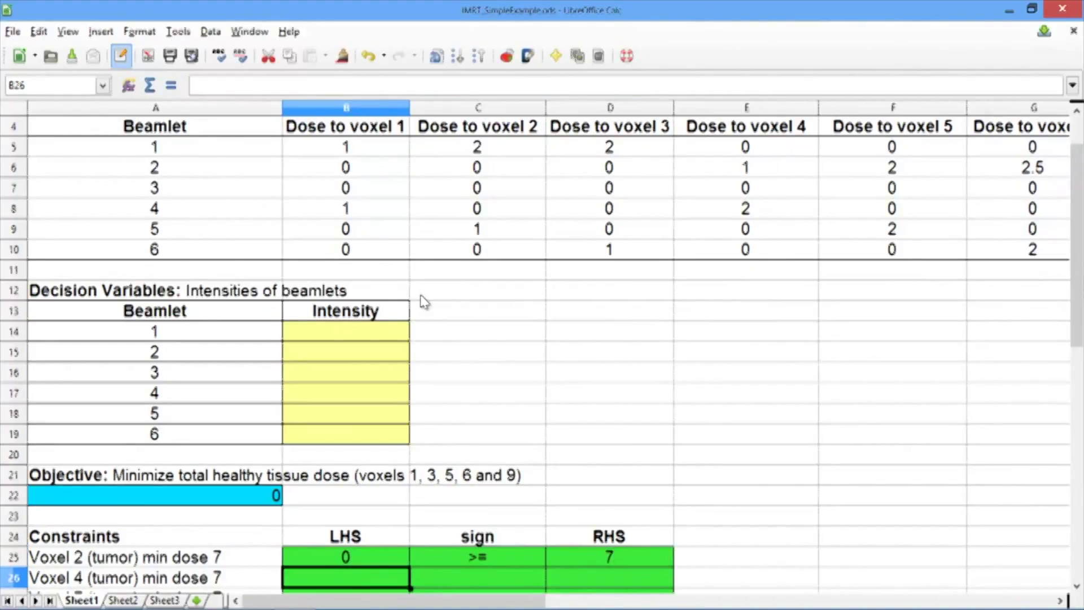
text(=su)
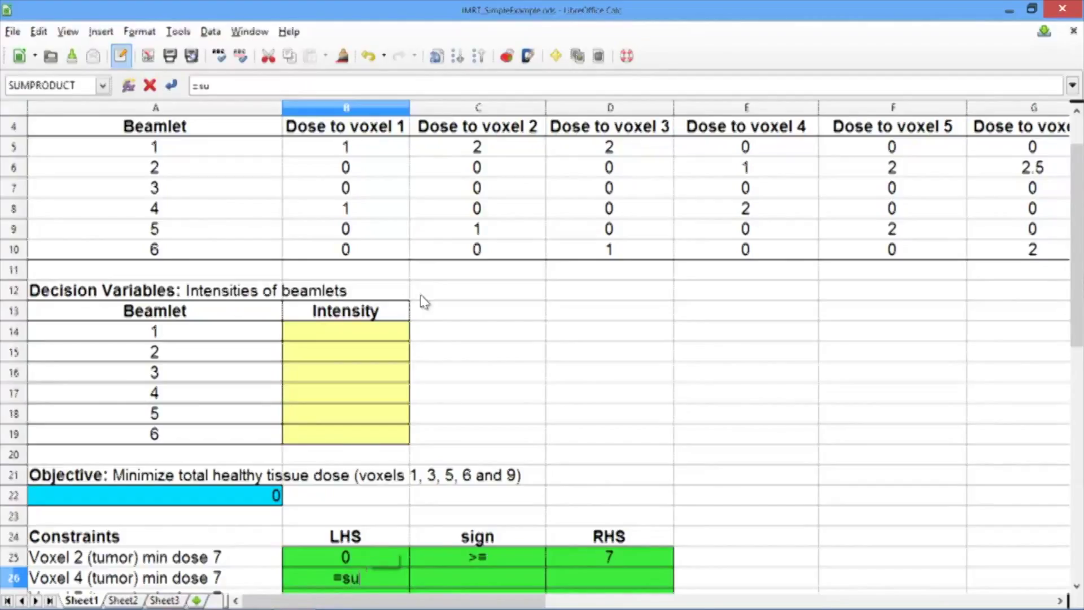
text(mproduct)
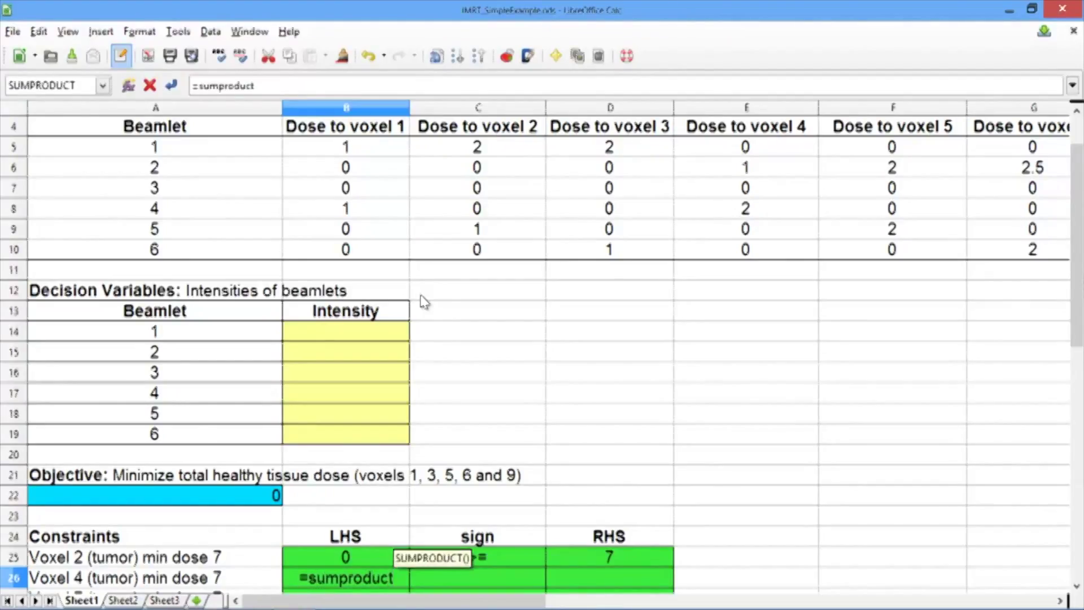
text(()
drag(314, 335, 314, 438)
text(;)
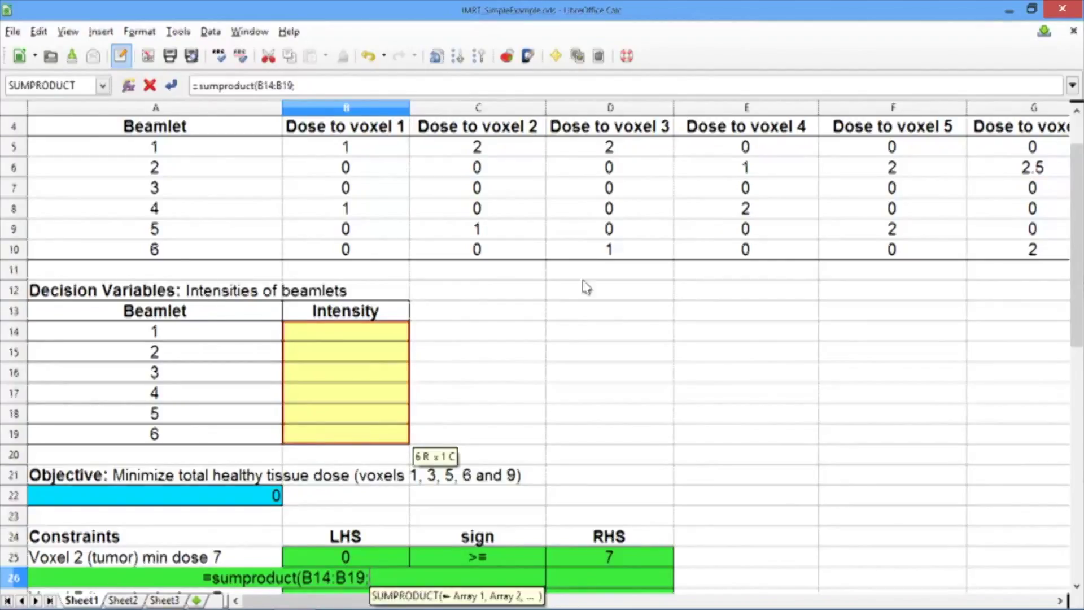
click(732, 152)
drag(731, 152, 716, 239)
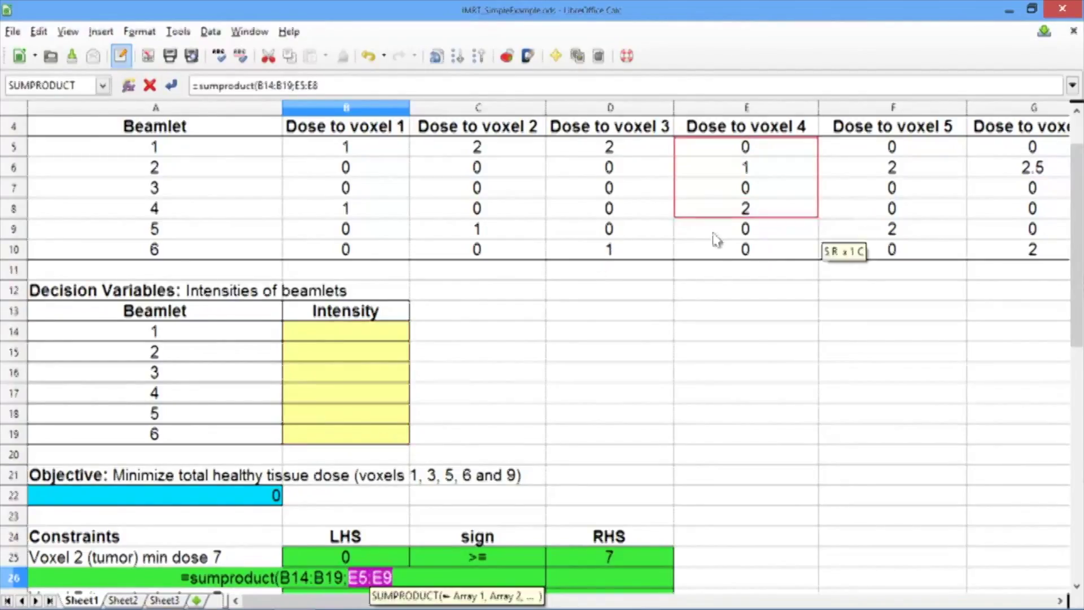
text())
key(Return)
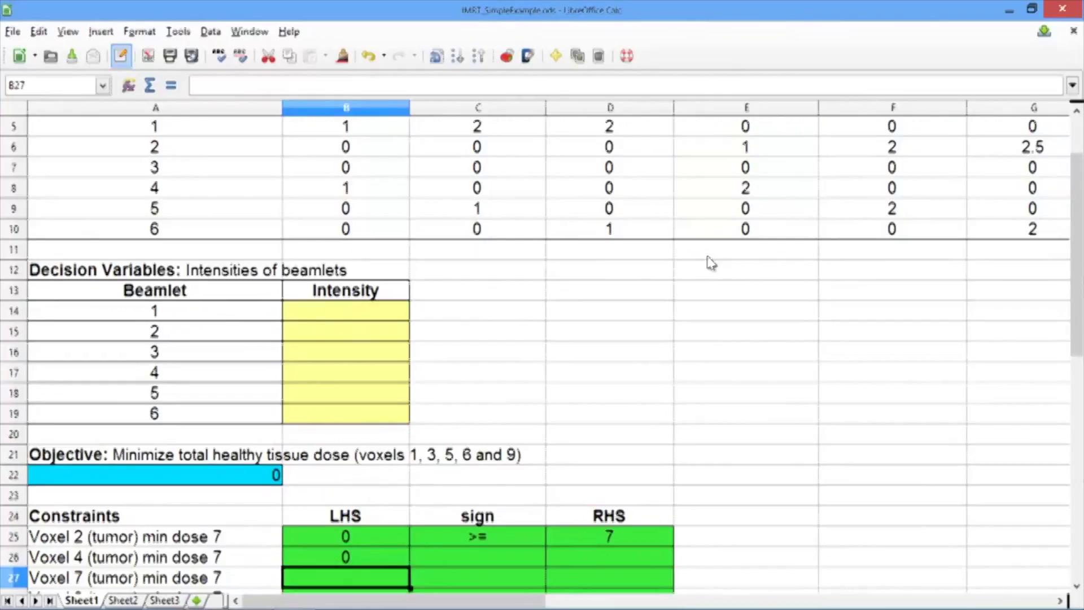
key(Up)
key(Right)
text(>=)
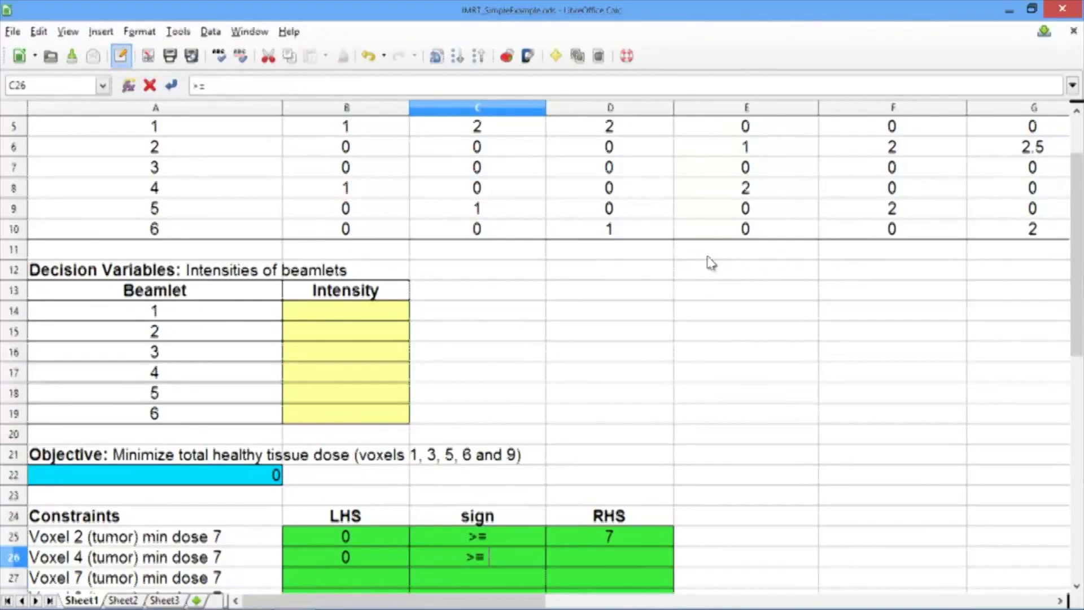
key(Tab)
text(7)
key(Return)
key(Left)
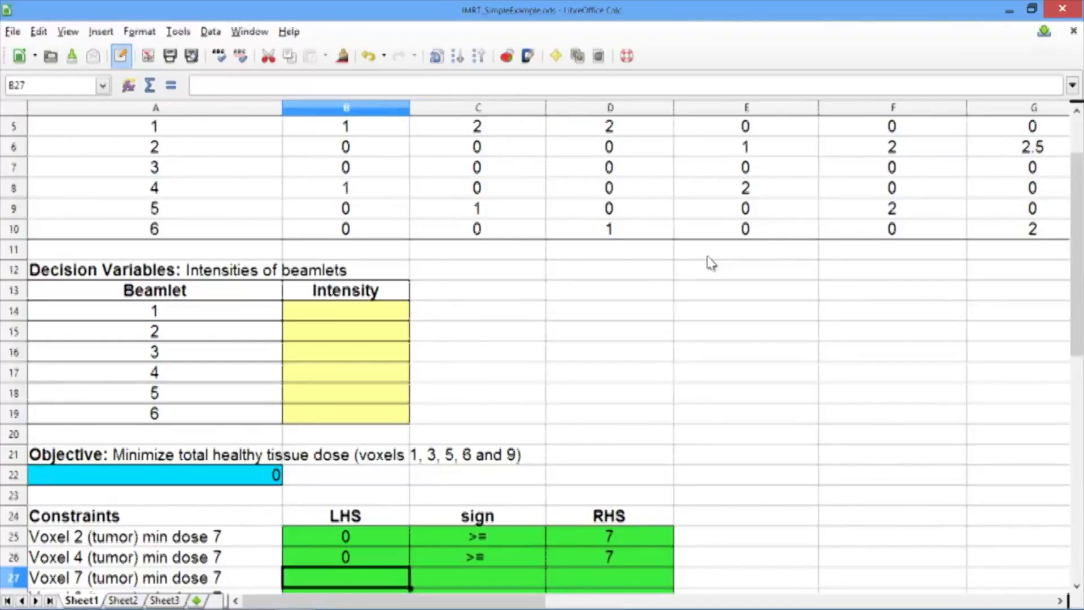
- Fill row 27 with =SUMPRODUCT(B14:B19;H5:H10), sign >= and right-hand side 7 for voxel 7
text(=sum)
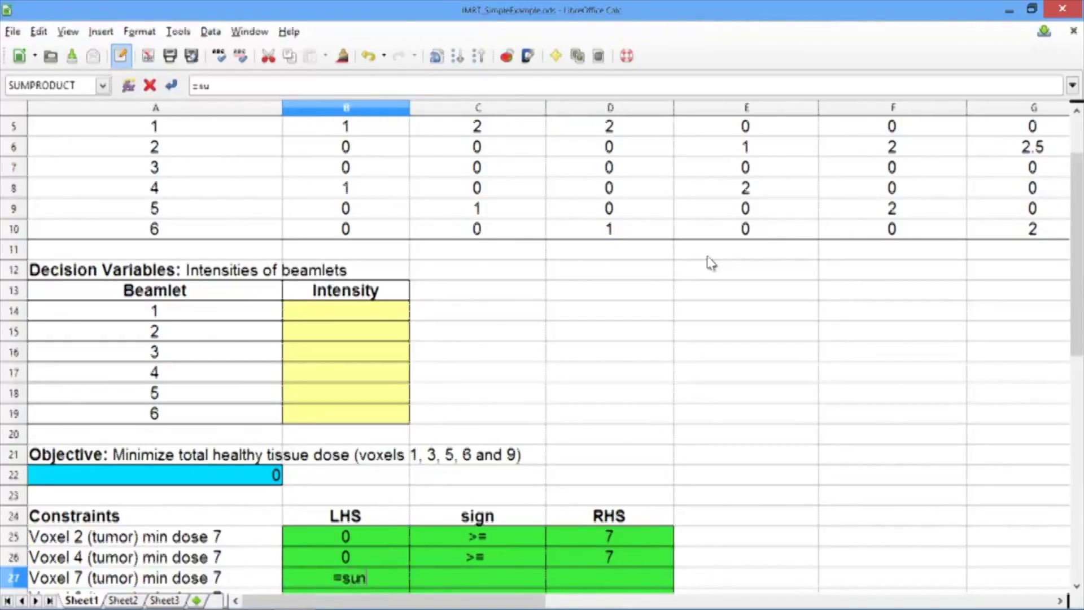
text(product()
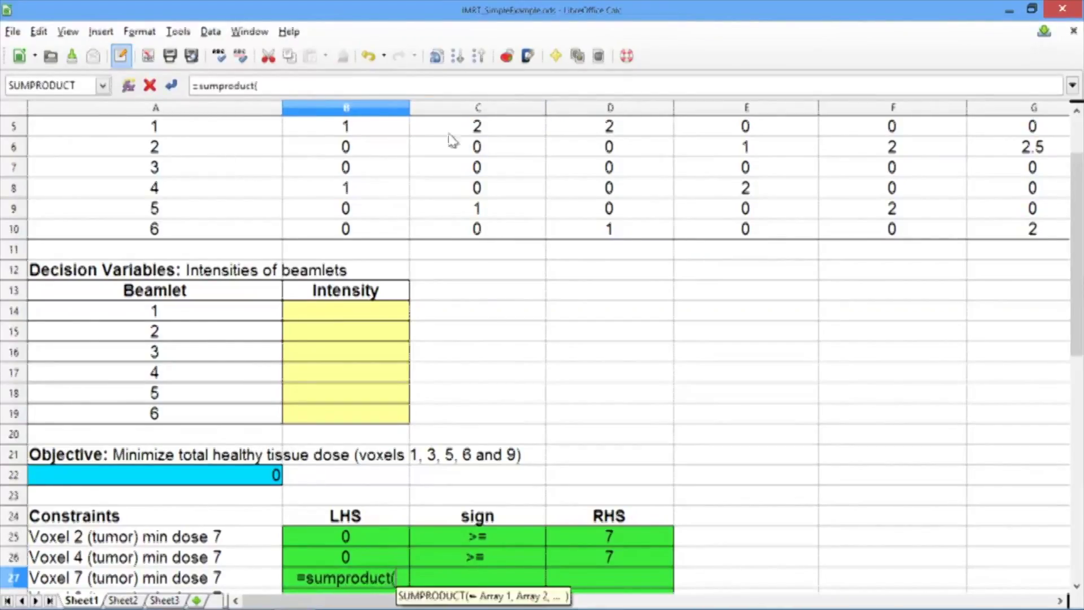
drag(302, 308, 308, 419)
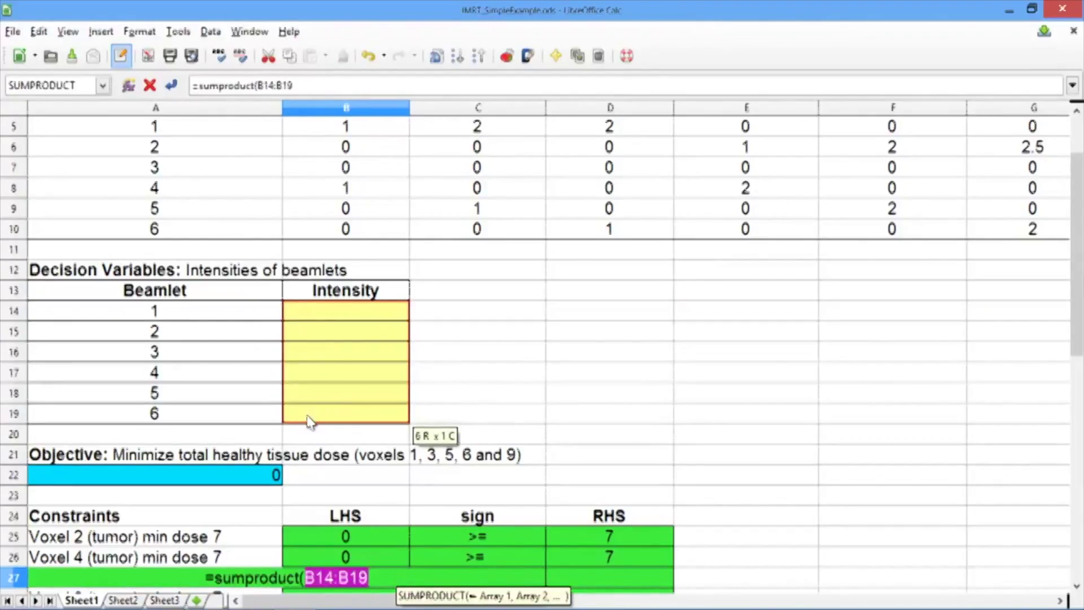
text(;)
drag(1075, 247, 1075, 212)
click(1059, 599)
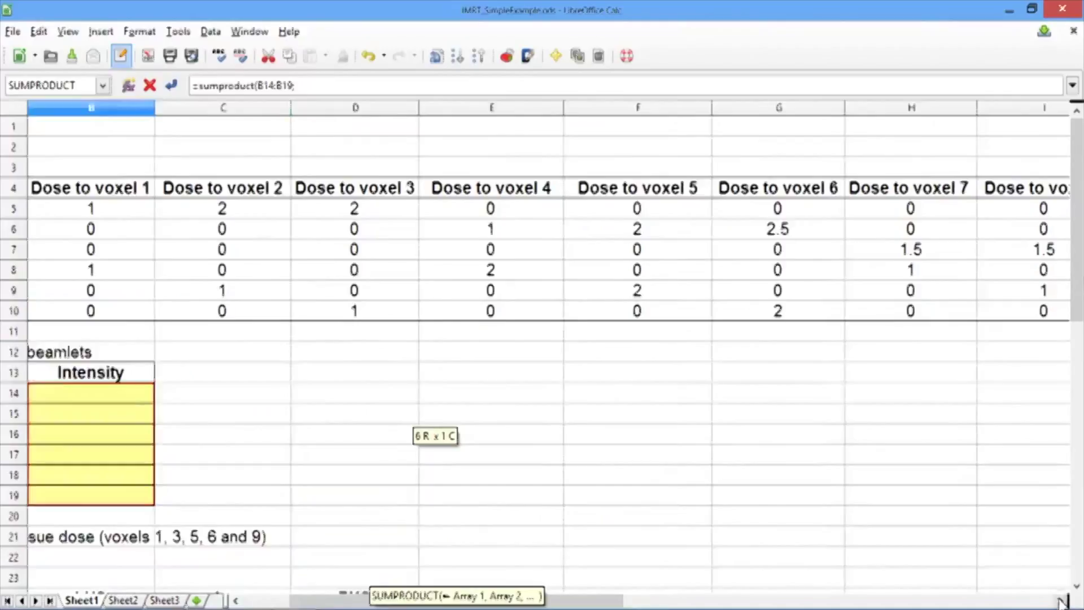
click(1059, 599)
drag(739, 201, 767, 308)
text())
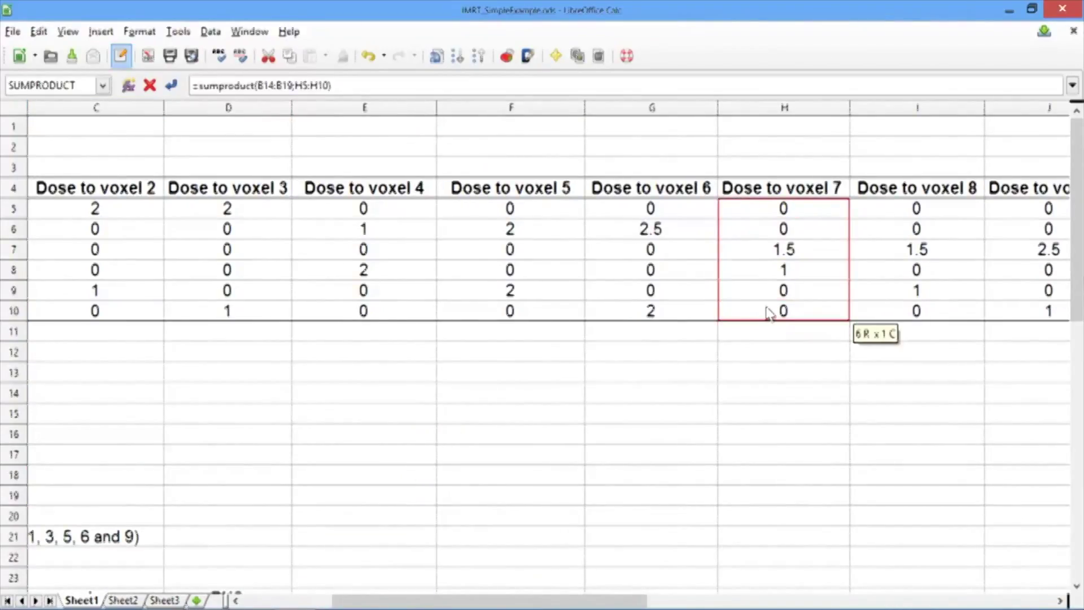
key(Tab)
text(>)
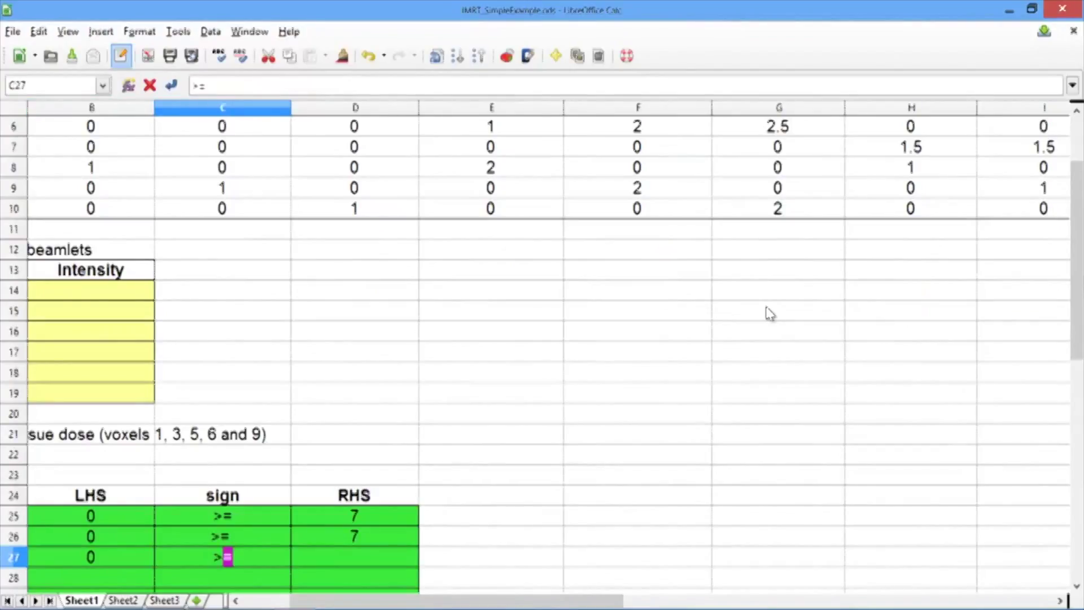
key(Tab)
text(7)
key(Return)
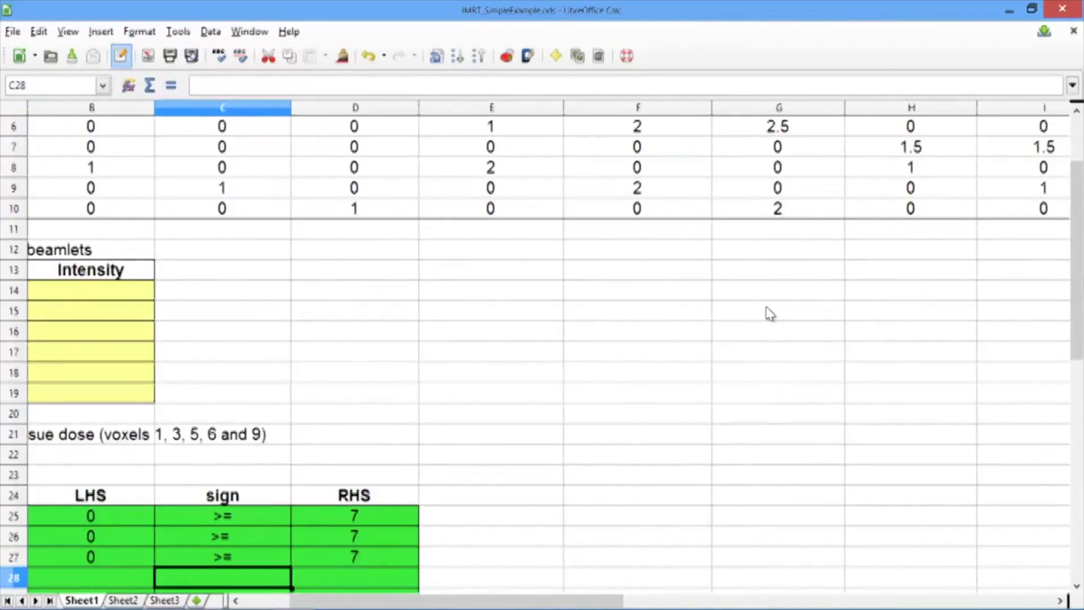
- Fill row 28 with =SUMPRODUCT(B14:B19;I5:I10), sign >= and right-hand side 7 for voxel 8
key(Home)
key(Tab)
text(=)
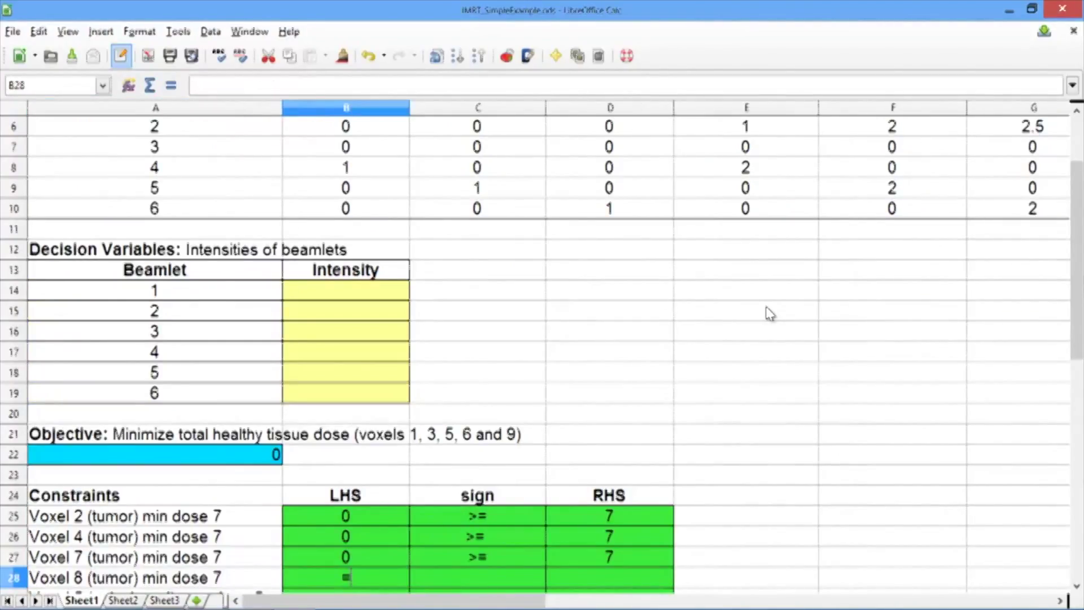
text(sumproduct()
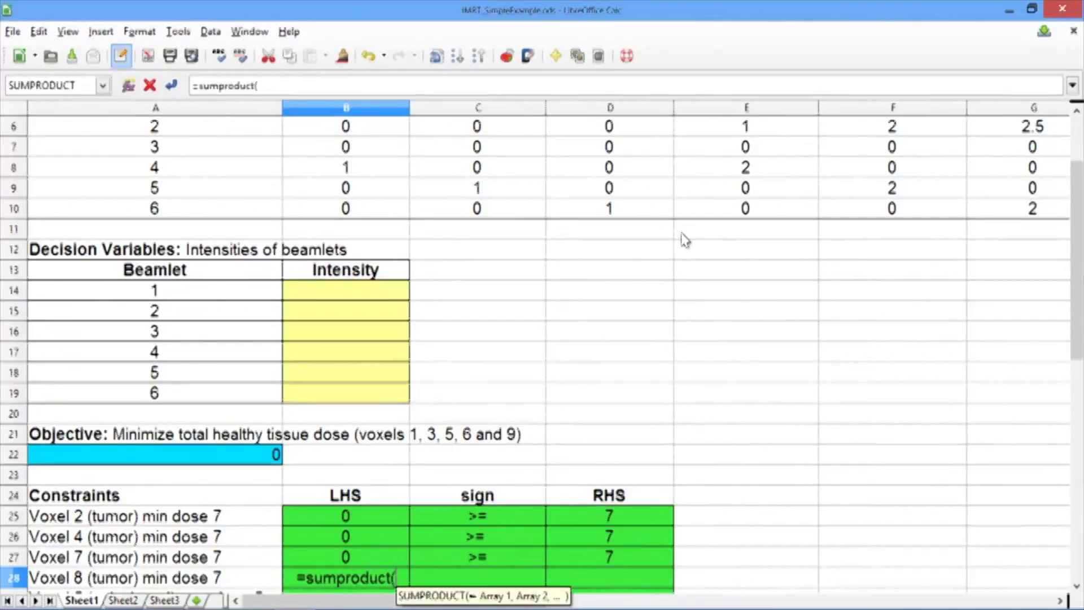
drag(388, 293, 375, 390)
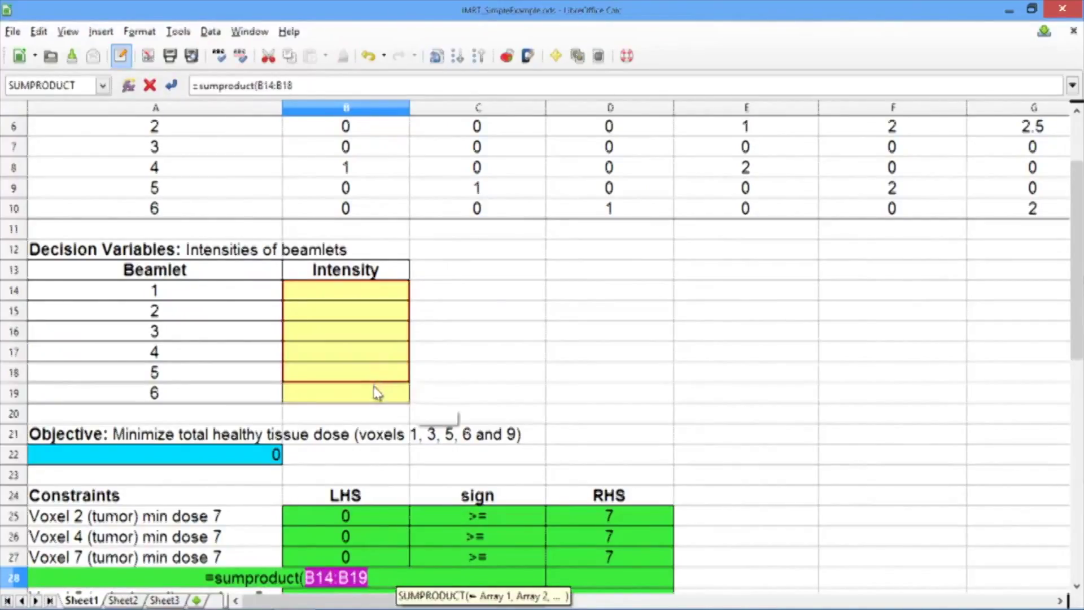
text(;)
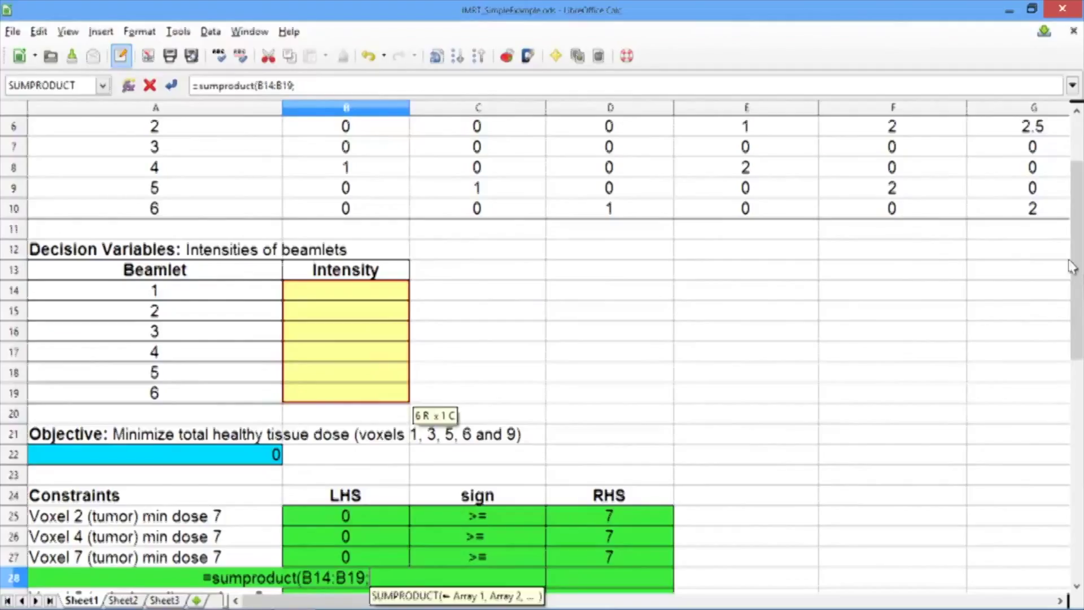
drag(1075, 260, 1075, 217)
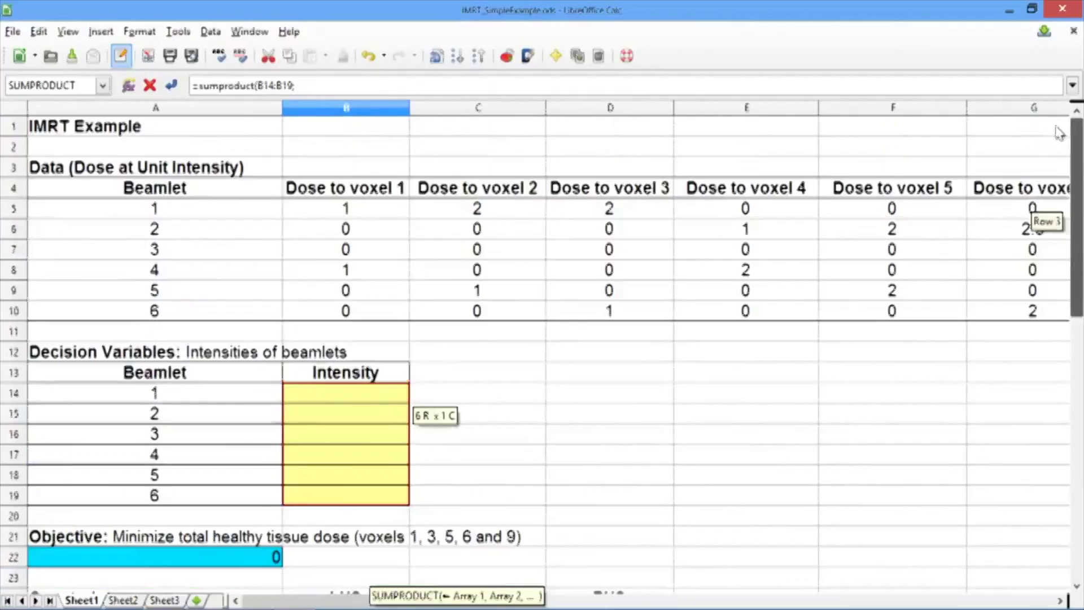
click(1059, 600)
click(1059, 600)
drag(779, 215, 778, 310)
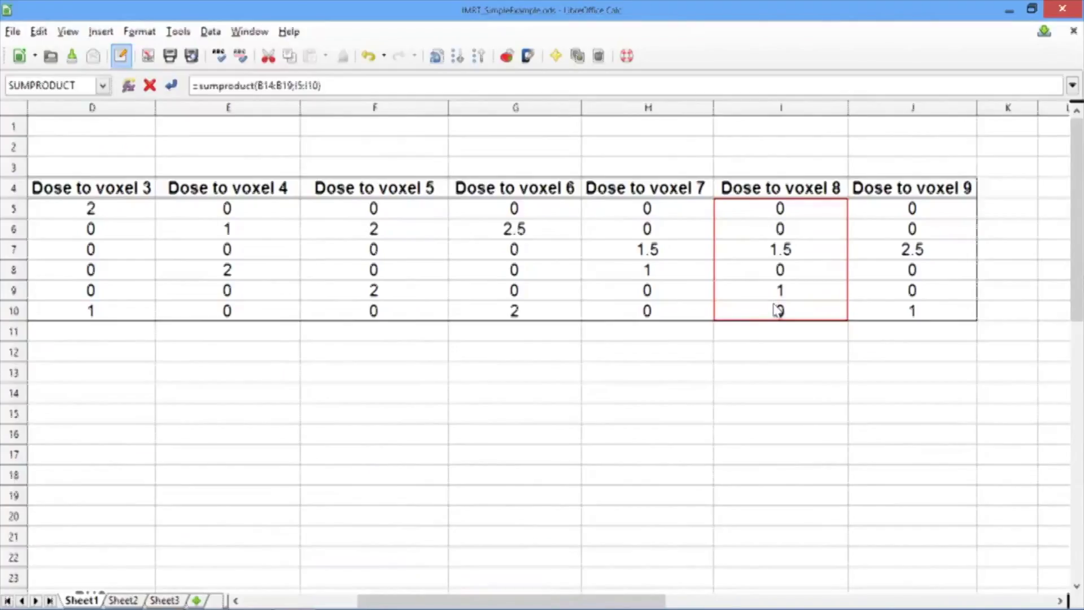
text())
key(Tab)
text(>=)
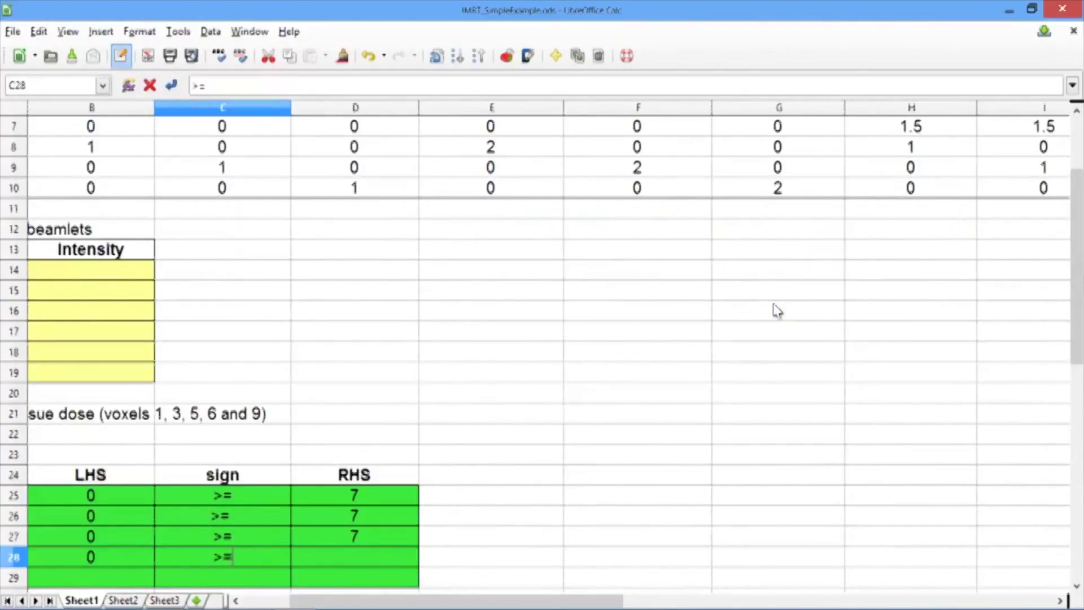
key(Tab)
text(7)
key(Return)
key(Left)
key(Left)
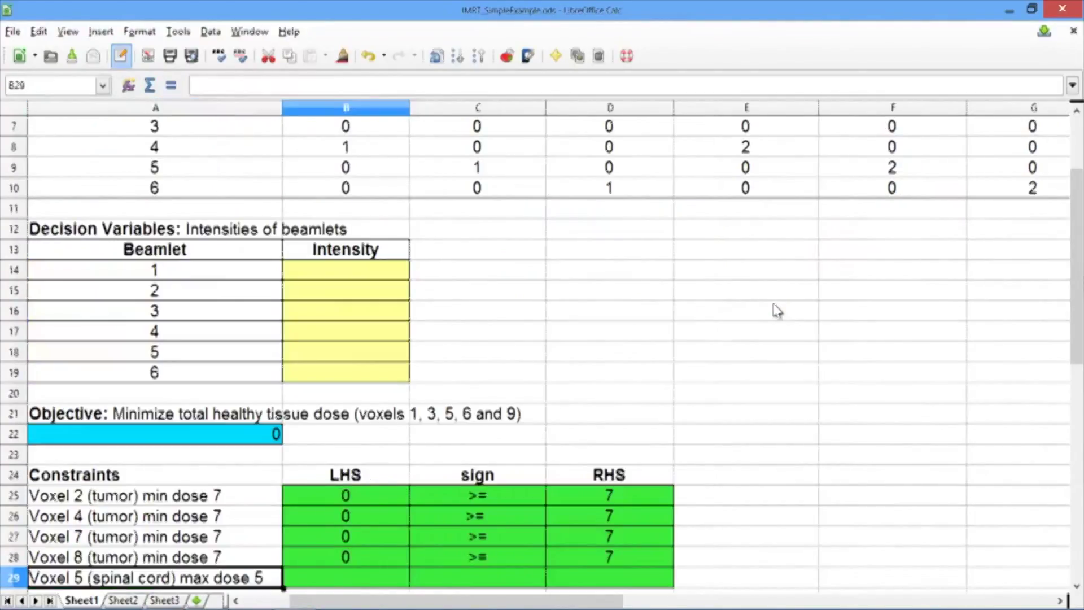
- Fill row 29 with =SUMPRODUCT(B14:B19;F5:F10), sign <= and maximum dose 5
key(Right)
text(=)
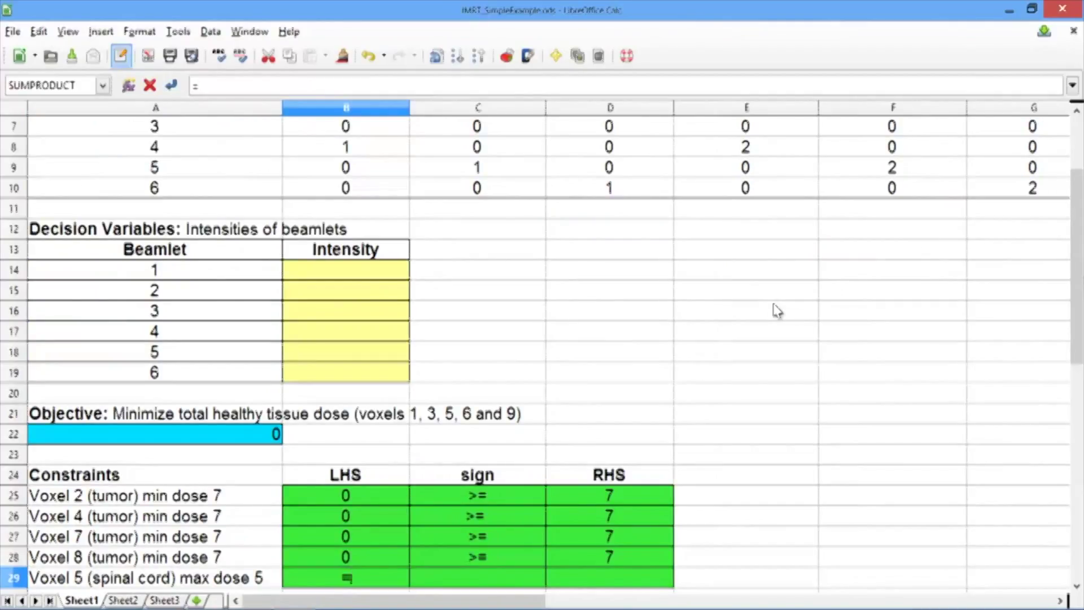
text(sumproduct()
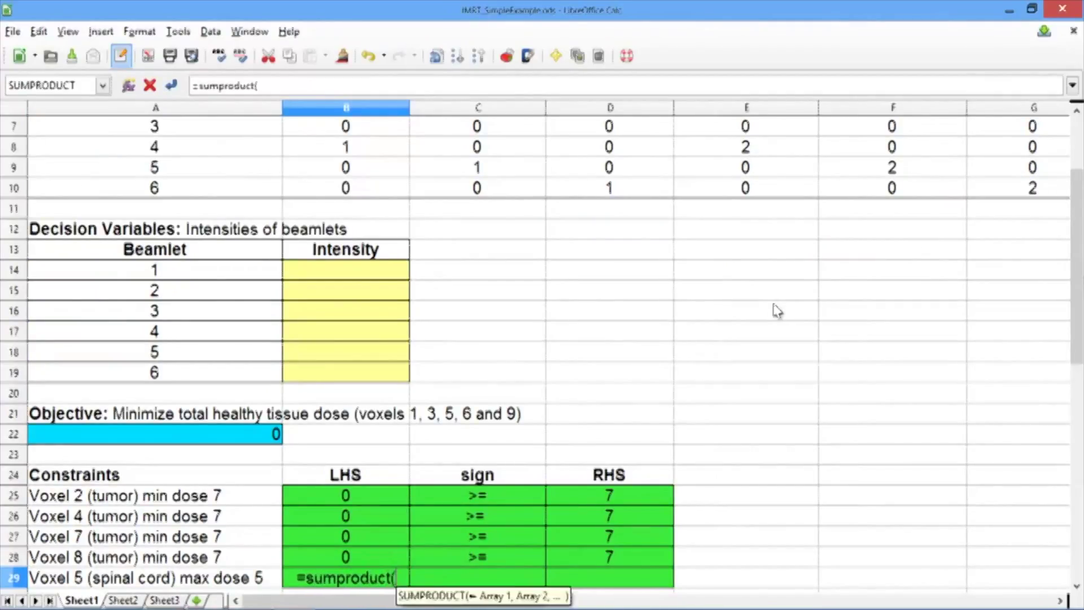
drag(369, 267, 367, 373)
text(;)
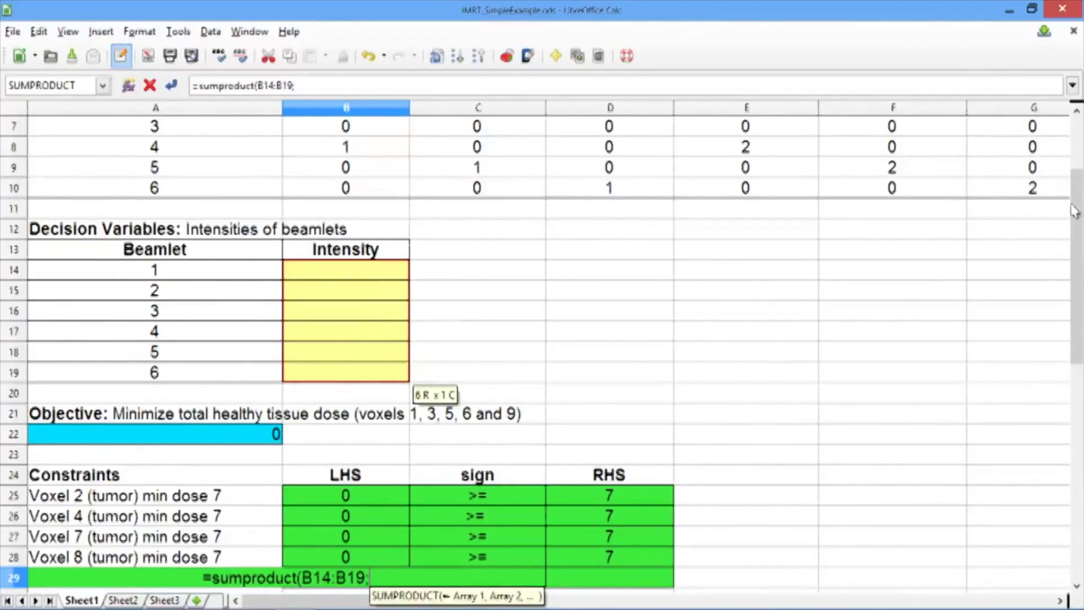
scroll(1075, 212, up, 2)
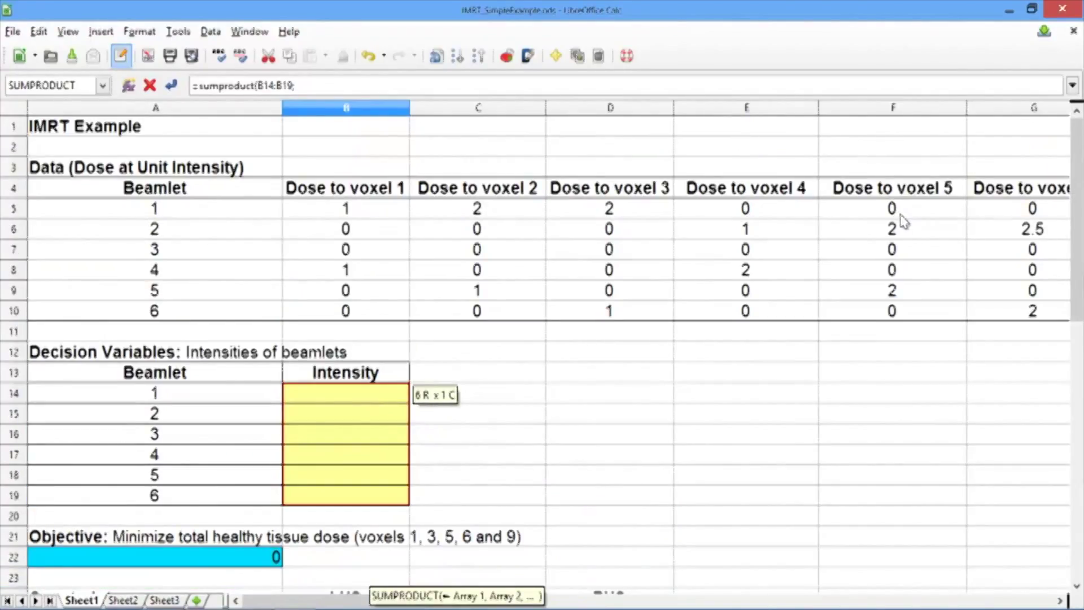
drag(906, 211, 918, 315)
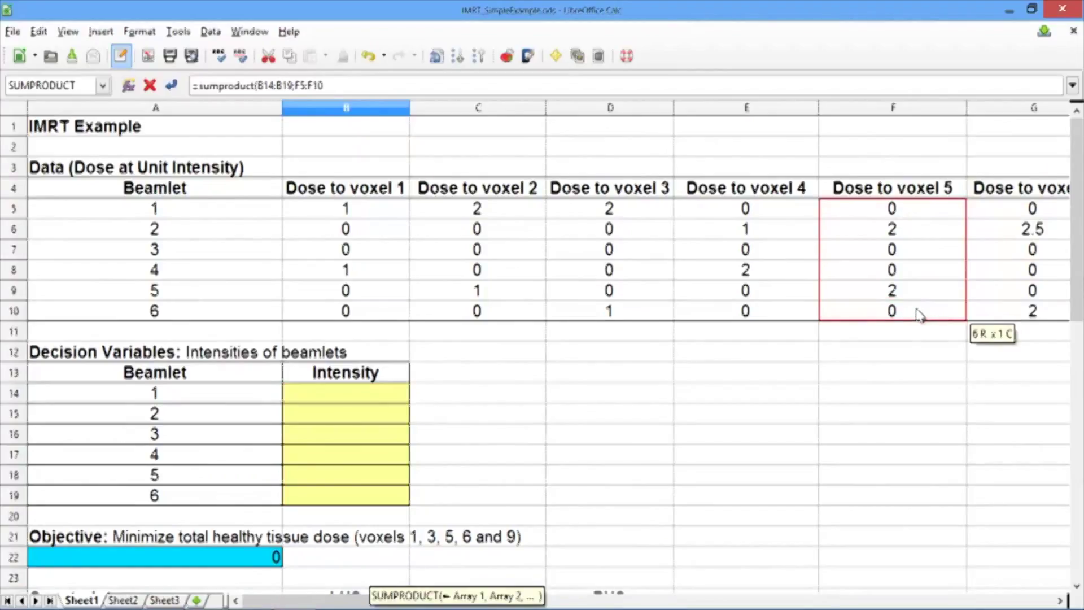
text())
key(Return)
key(Up)
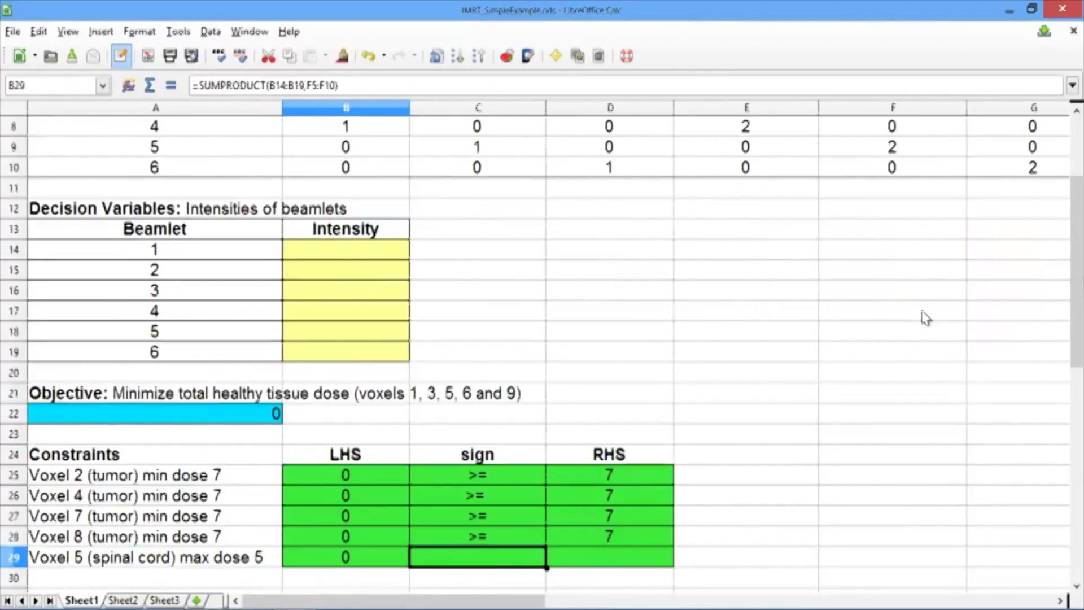
key(Right)
text(<)
key(Tab)
text(5)
key(Return)
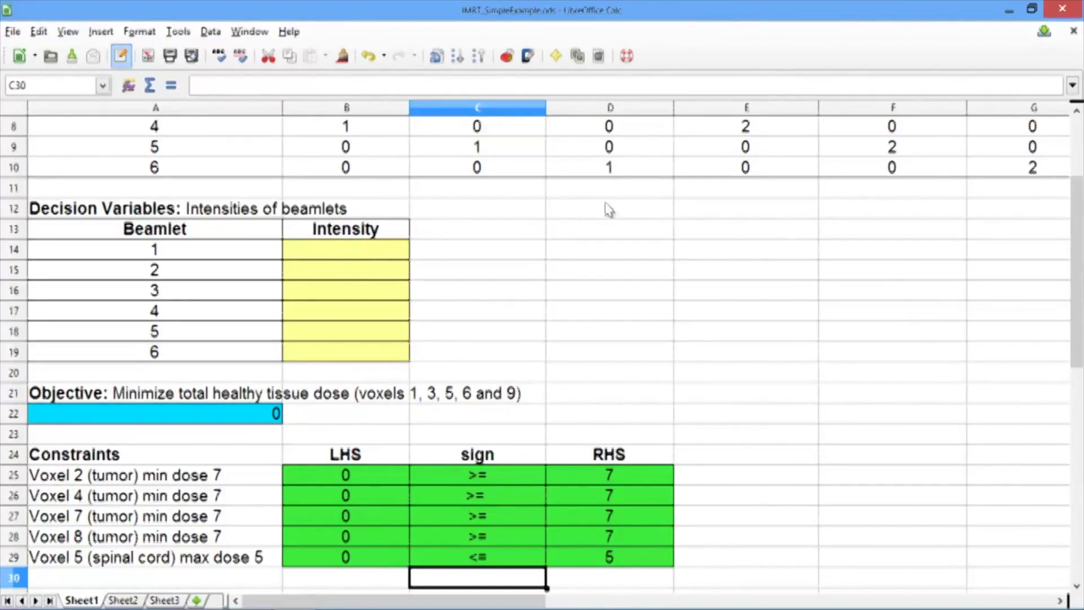
- Open the Solver and set target cell $A$22 to be minimized
click(178, 32)
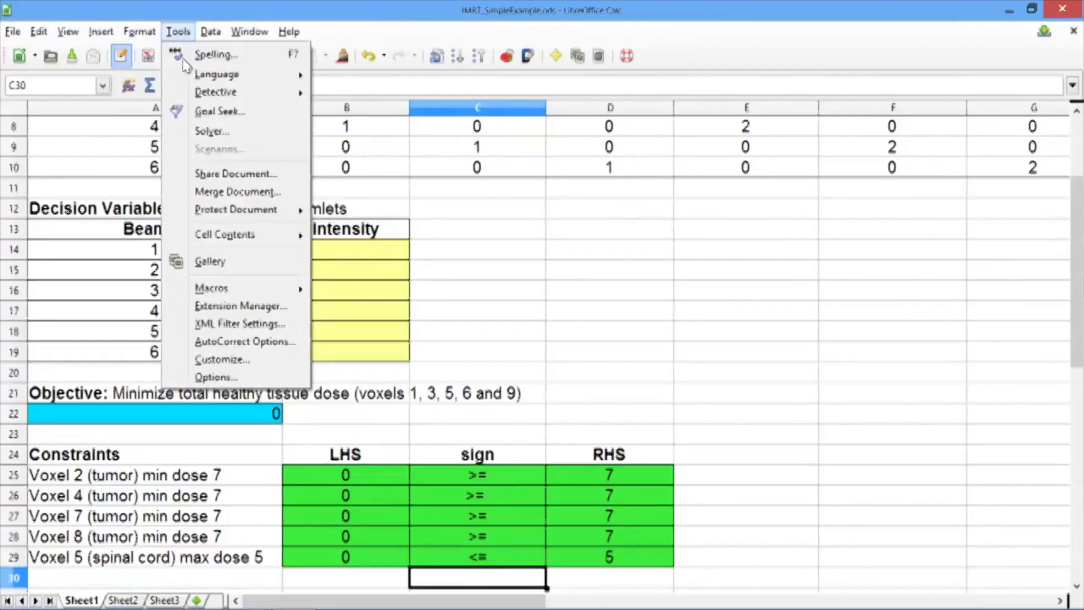
click(212, 131)
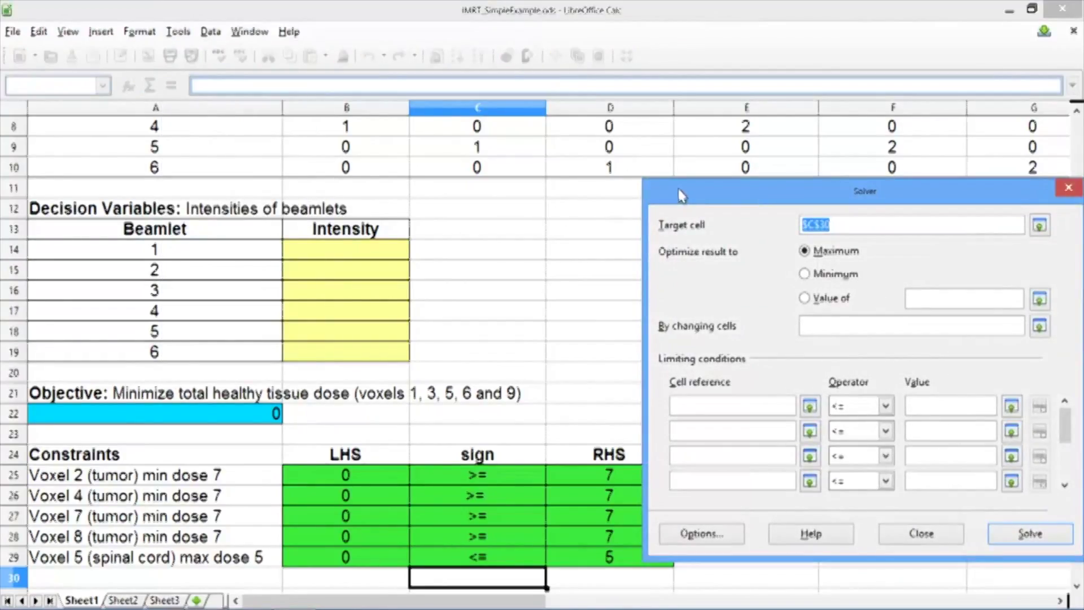
drag(677, 192, 631, 176)
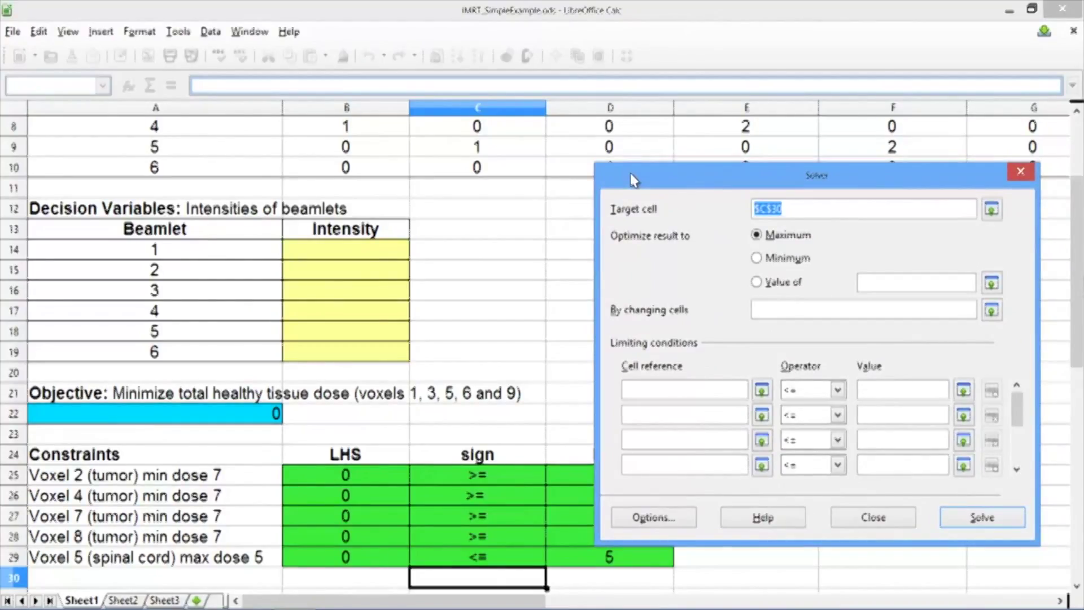
key(BackSpace)
click(238, 416)
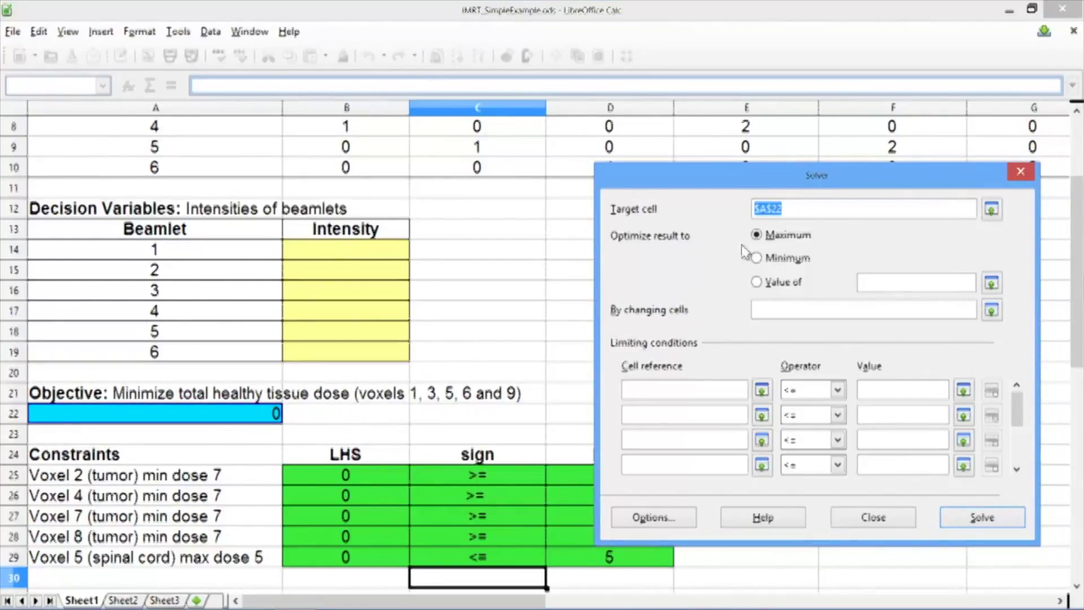
click(757, 259)
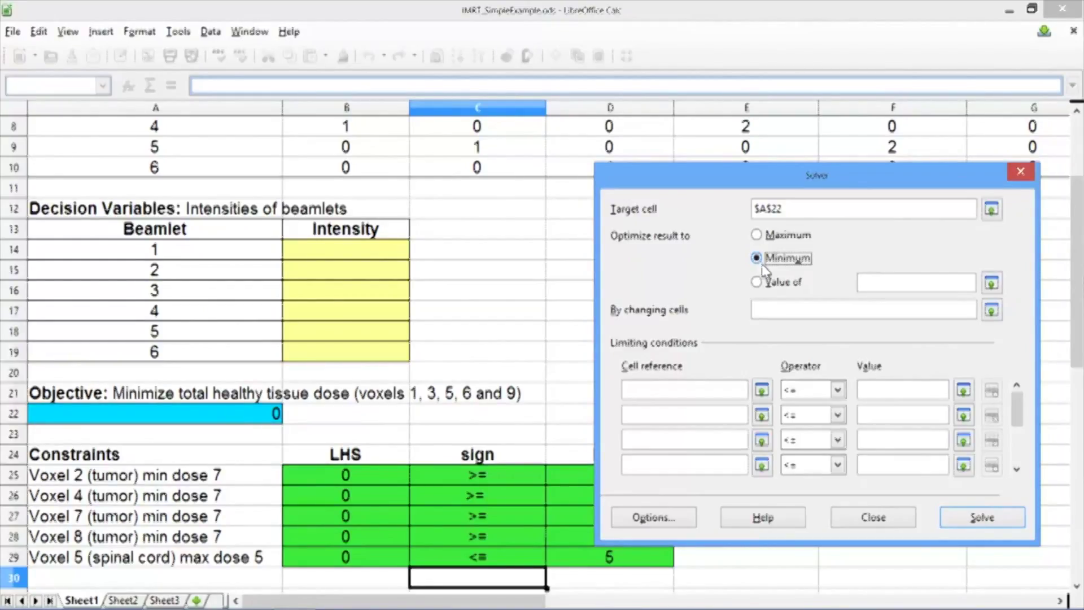
- Set the changing cells to $B$14:$B$19 and the first condition's cells to $B$25:$B$28
click(788, 311)
drag(354, 260, 357, 352)
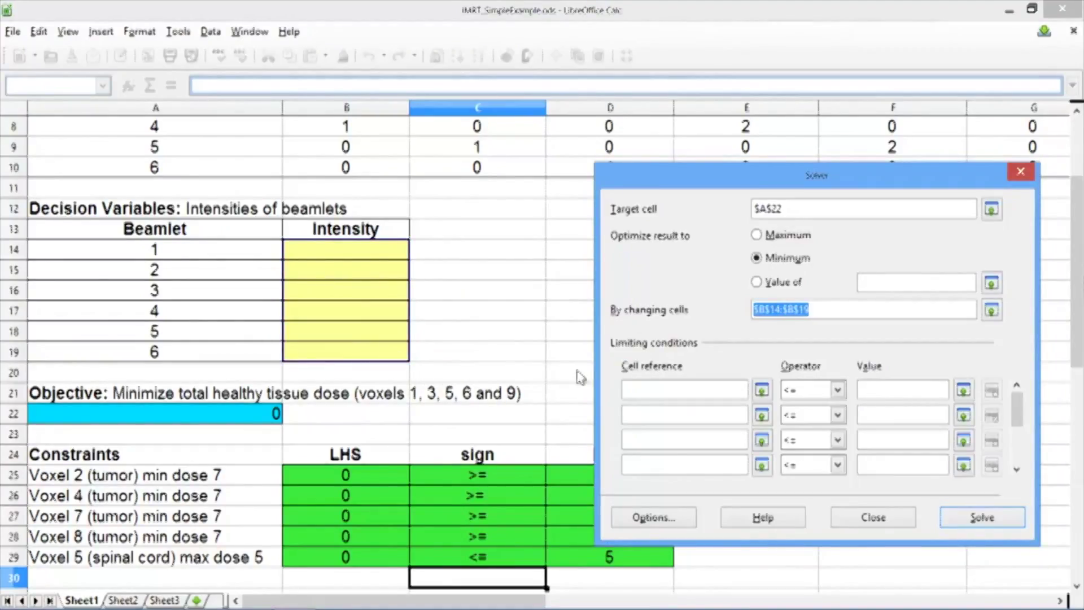
click(641, 388)
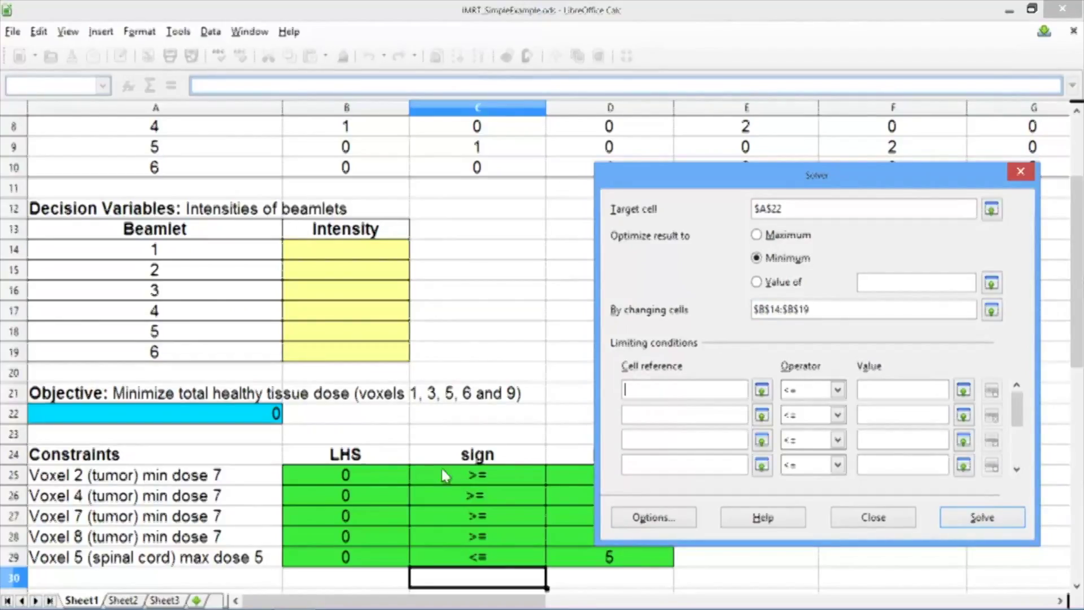
drag(366, 473, 358, 534)
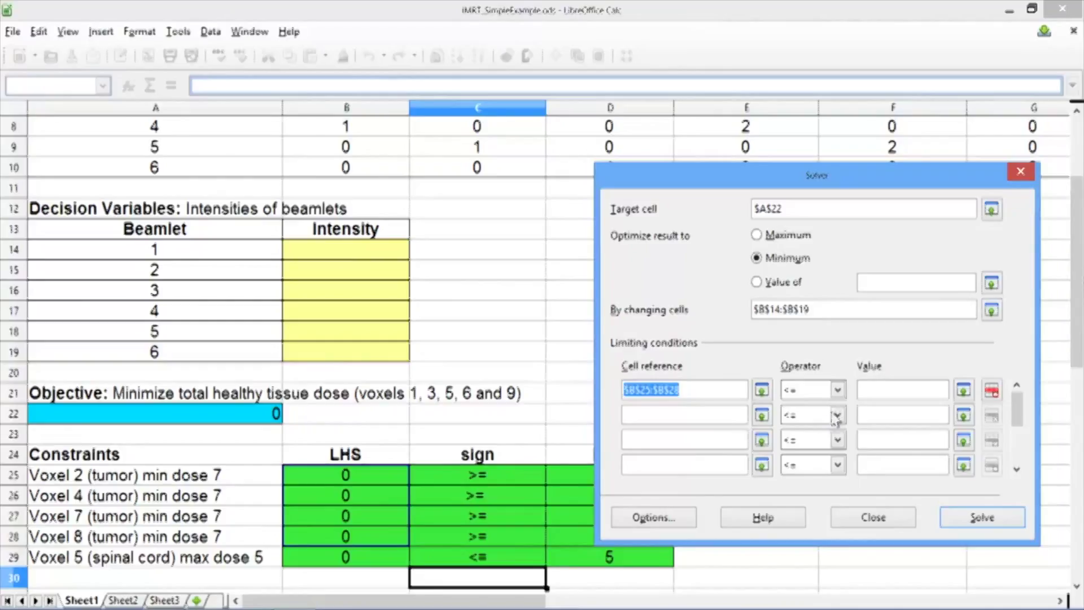
- Add conditions $B$25:$B$28 >= $D$25:$D$28 and $B$29 <= $D$29
click(837, 390)
click(817, 436)
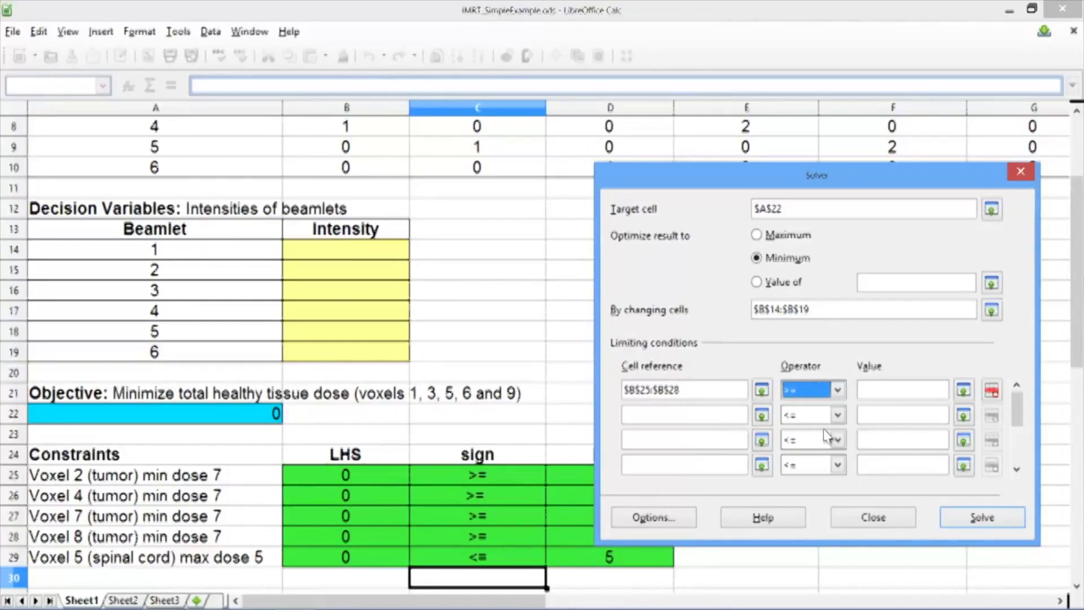
click(866, 389)
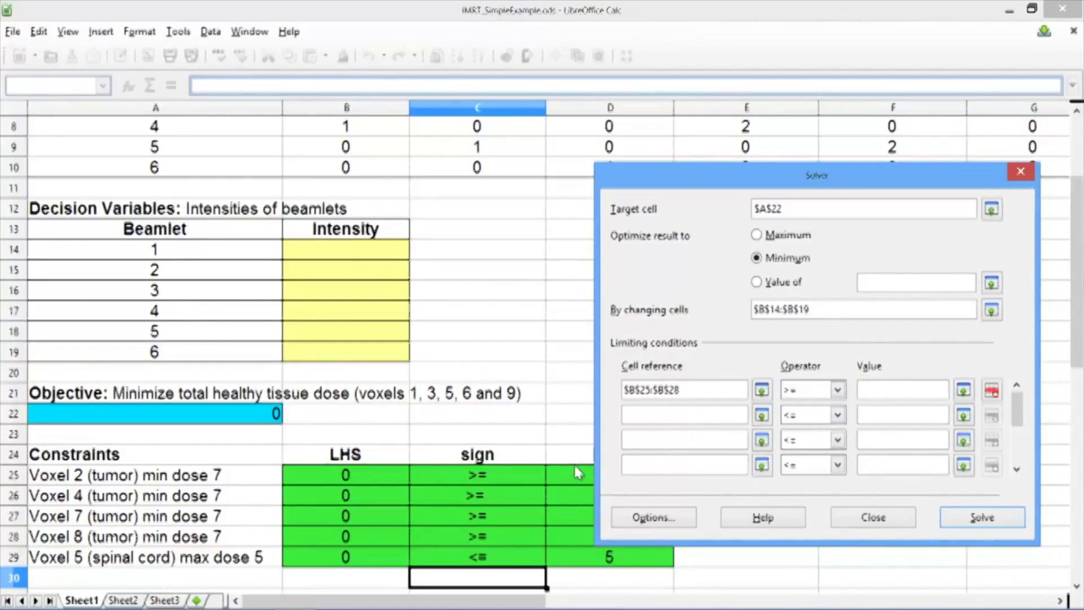
drag(558, 475, 558, 536)
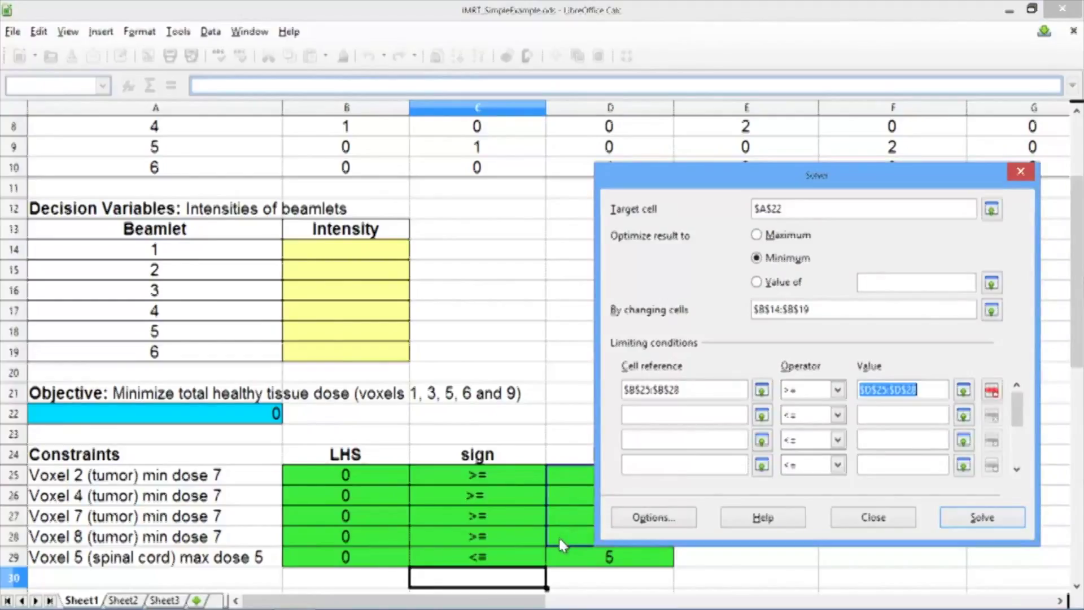
click(675, 416)
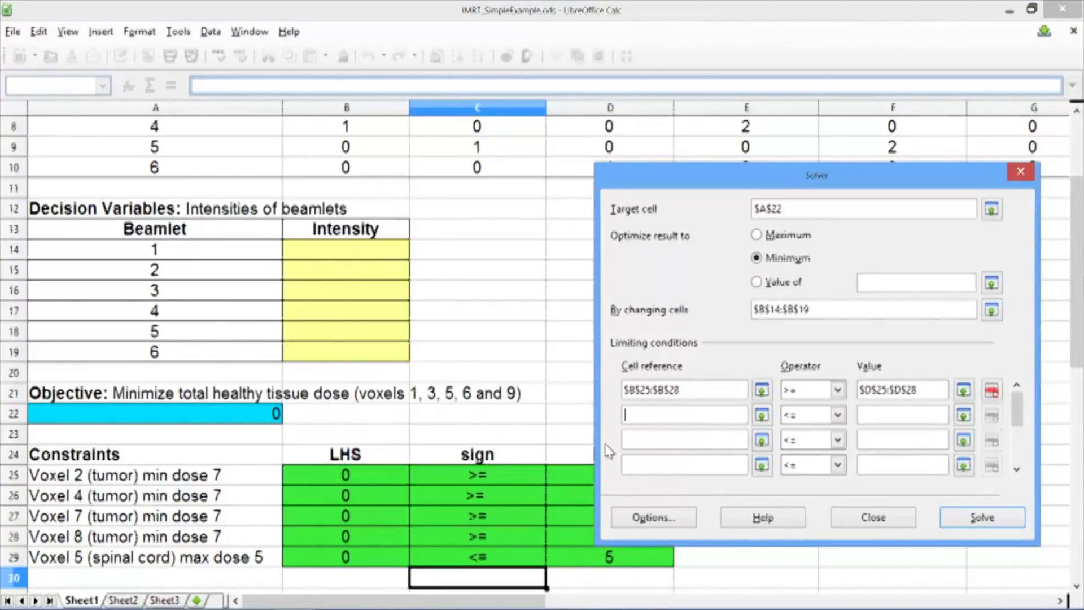
click(361, 548)
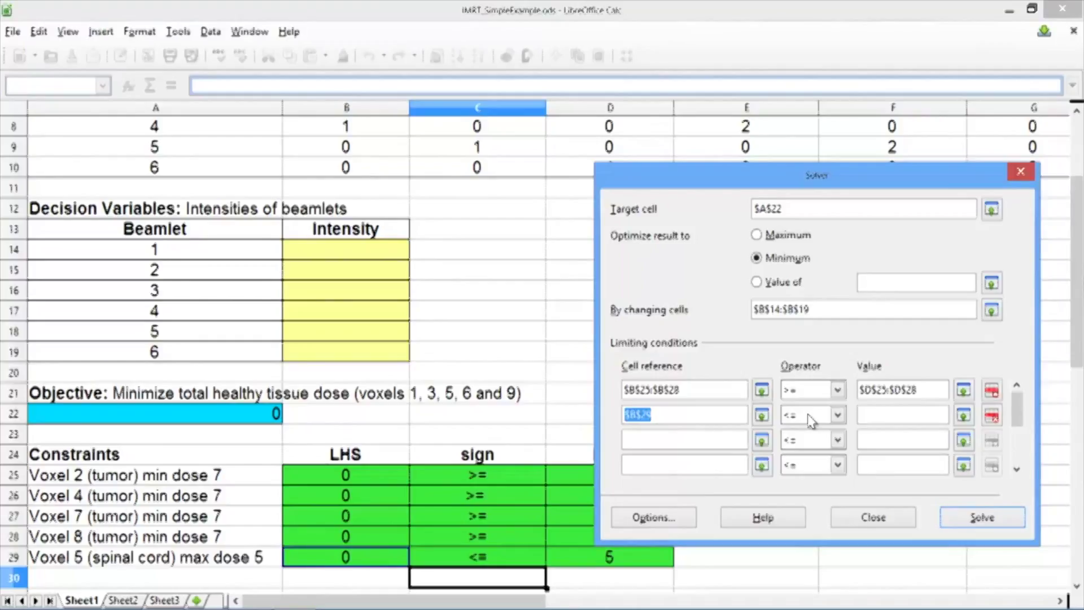
click(897, 415)
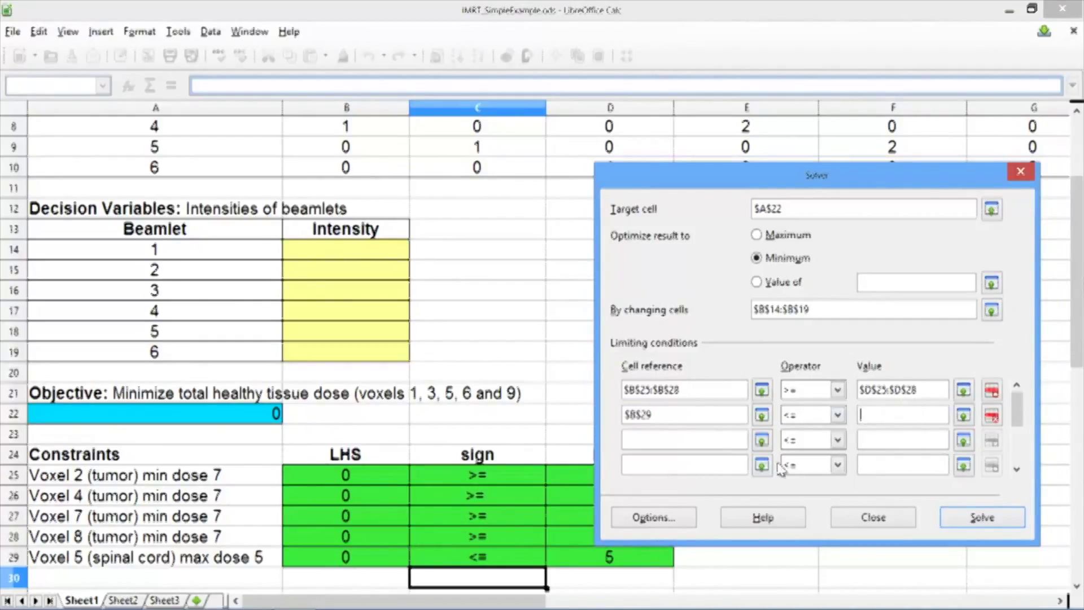
click(568, 552)
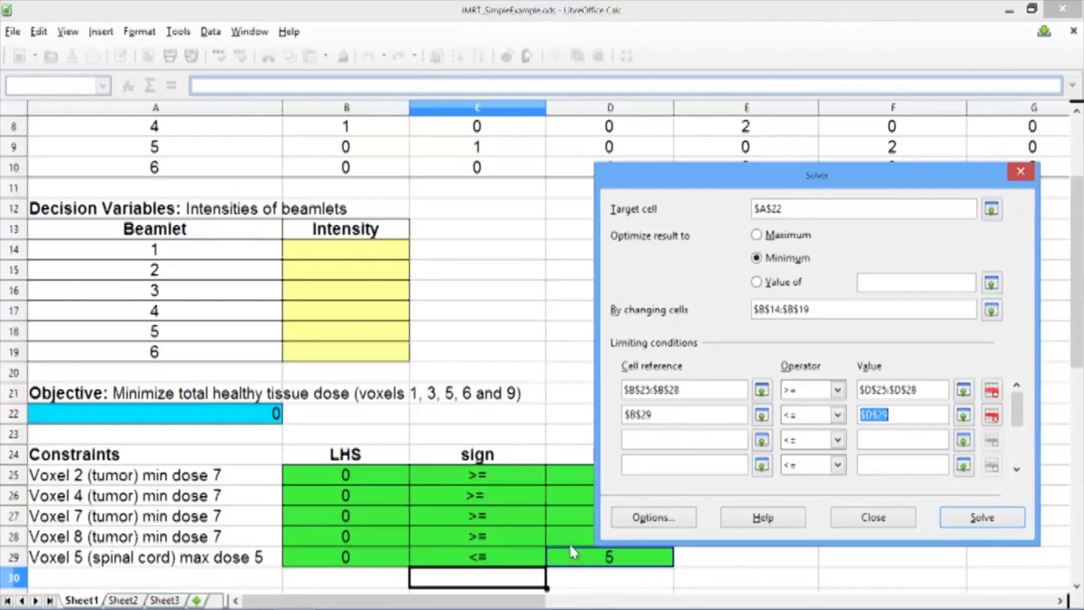
- Begin a third condition on intensities $B$14:$B$19 with the >= operator
click(663, 442)
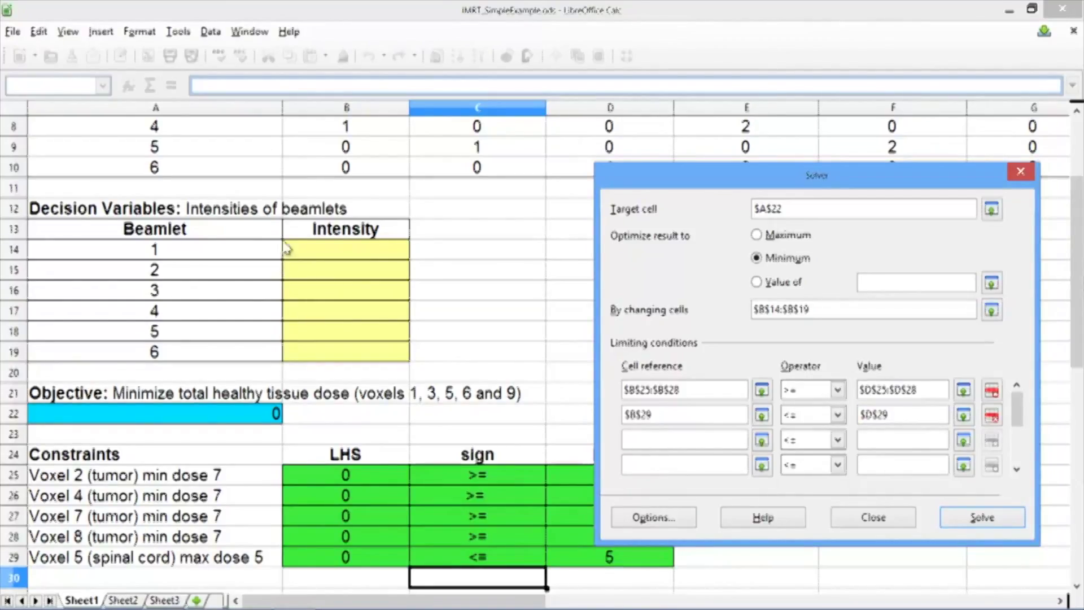
click(301, 249)
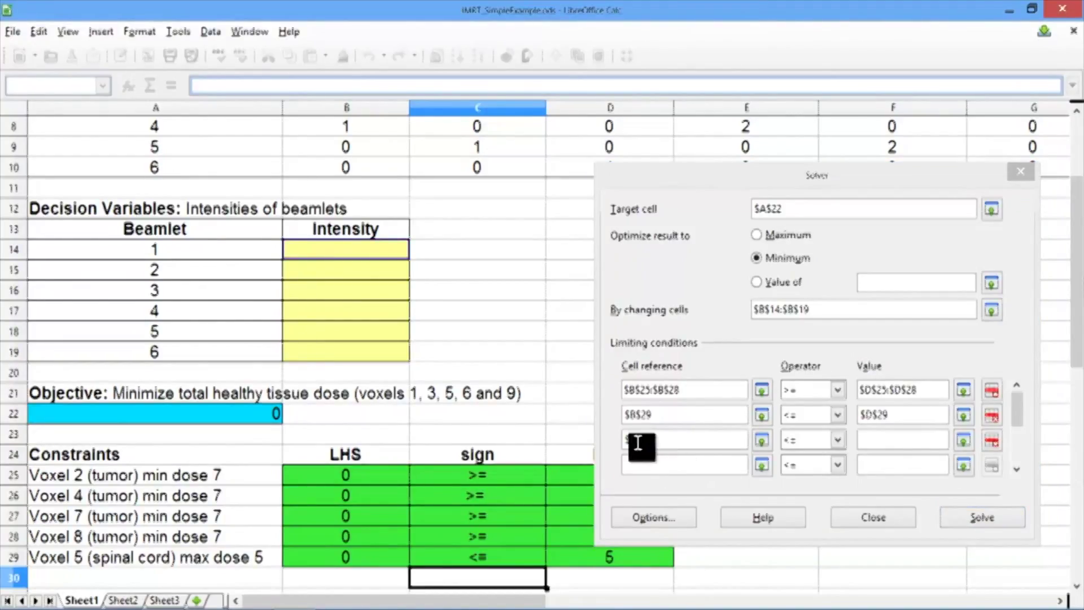
click(658, 443)
key(BackSpace)
key(BackSpace)
key(BackSpace)
key(BackSpace)
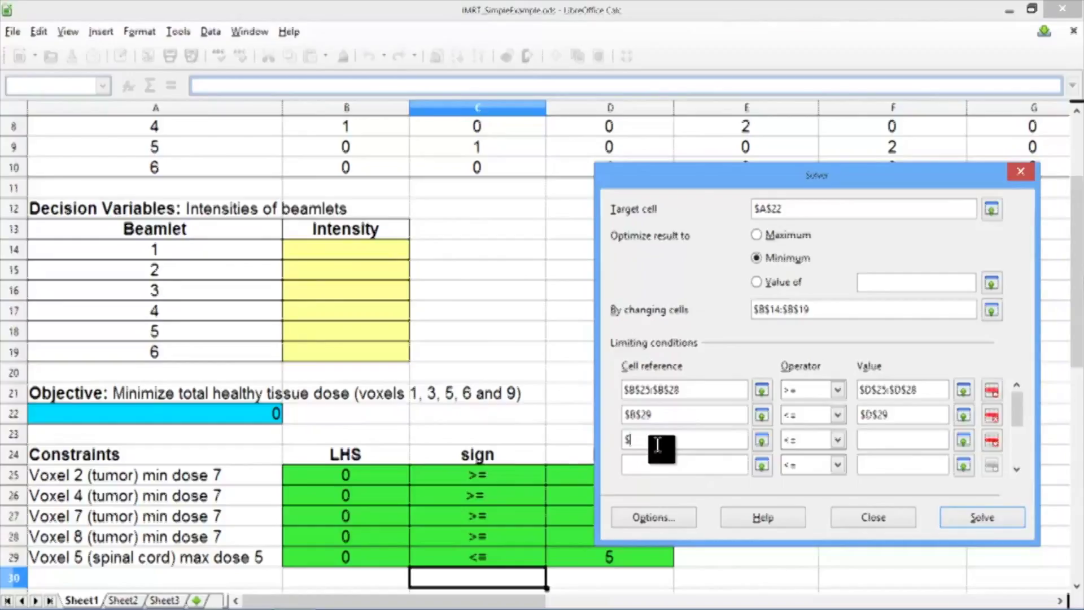
drag(334, 250, 350, 350)
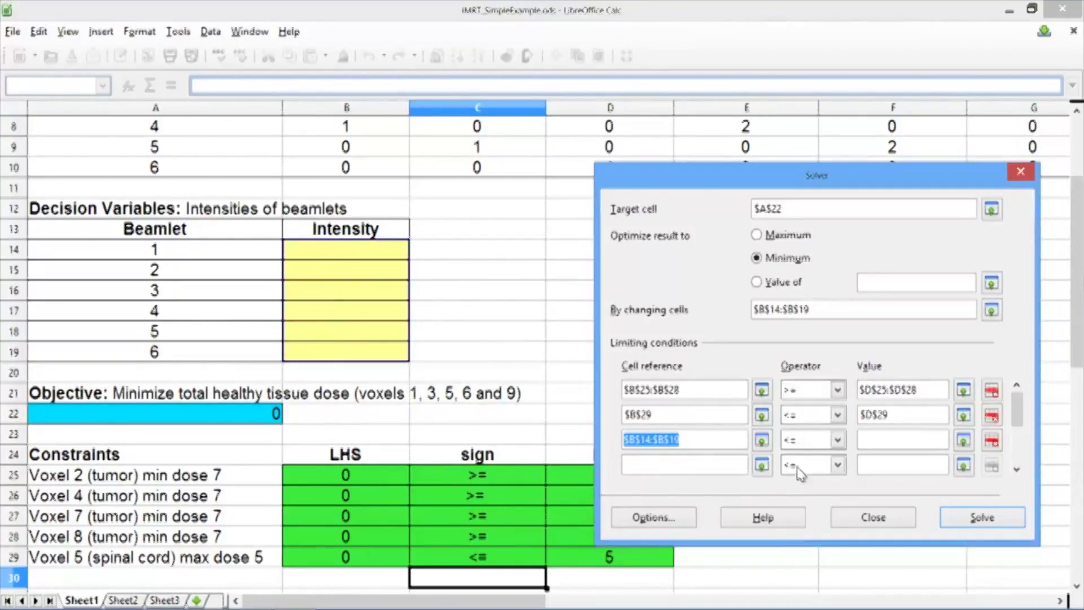
click(837, 440)
click(809, 484)
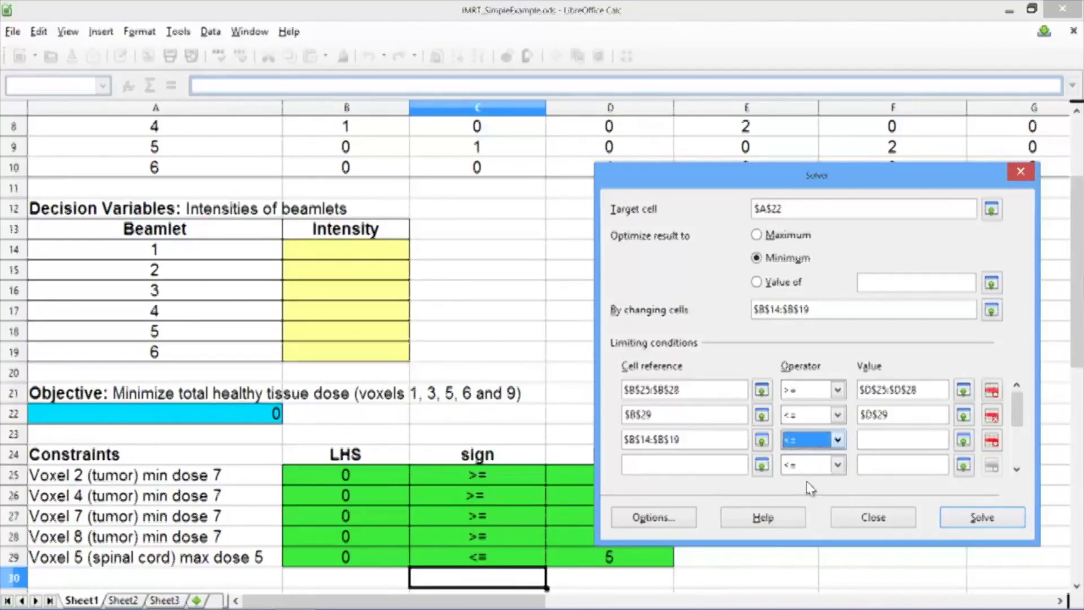
click(872, 439)
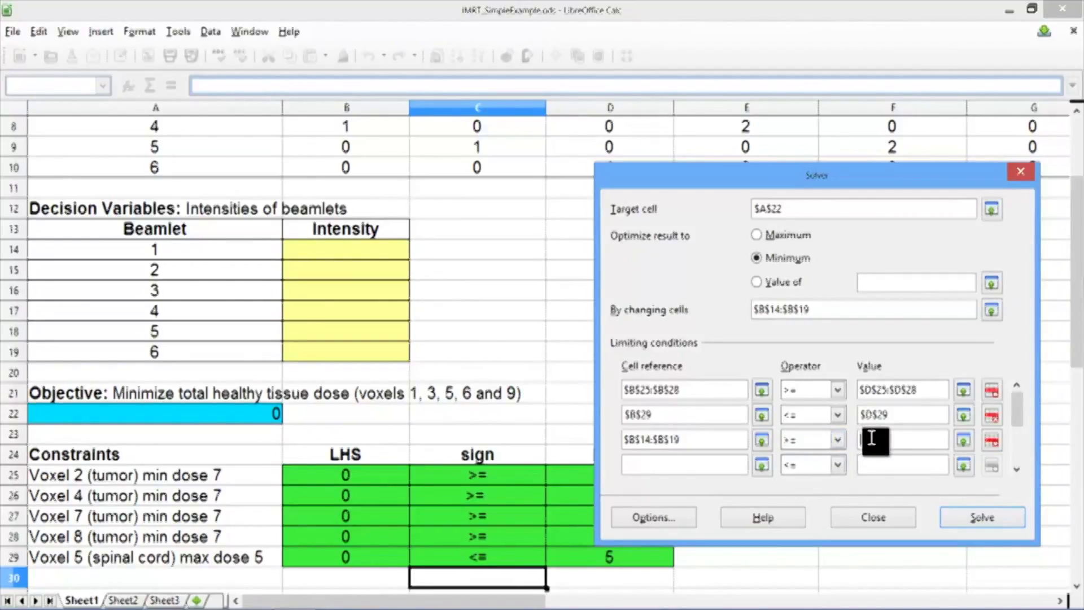
- Enter 0, set the solver engine to LibreOffice Linear Solver, and run the solve
text(0)
click(668, 527)
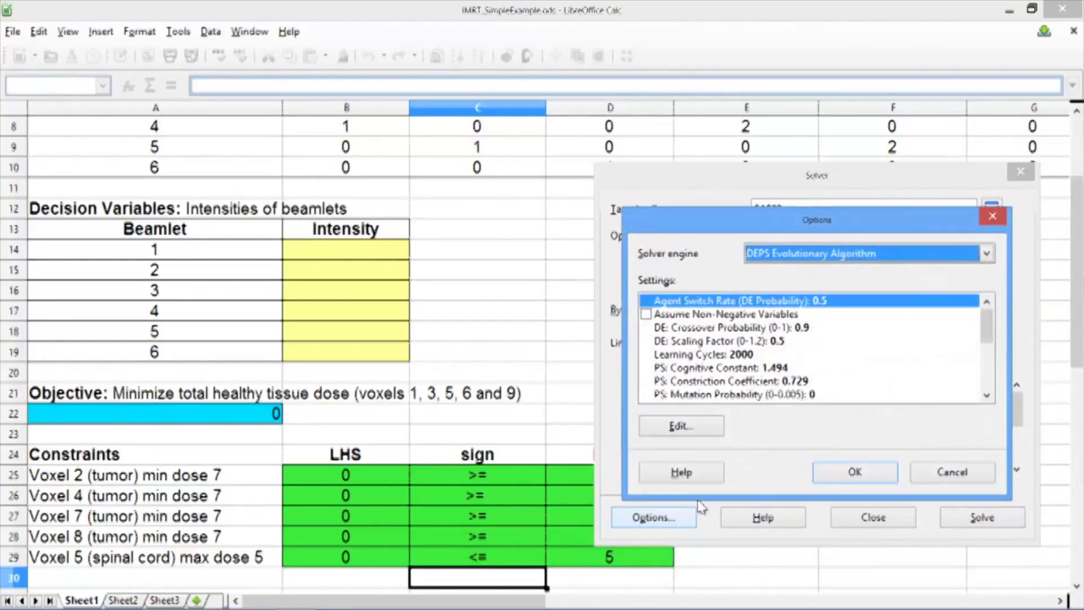
click(986, 255)
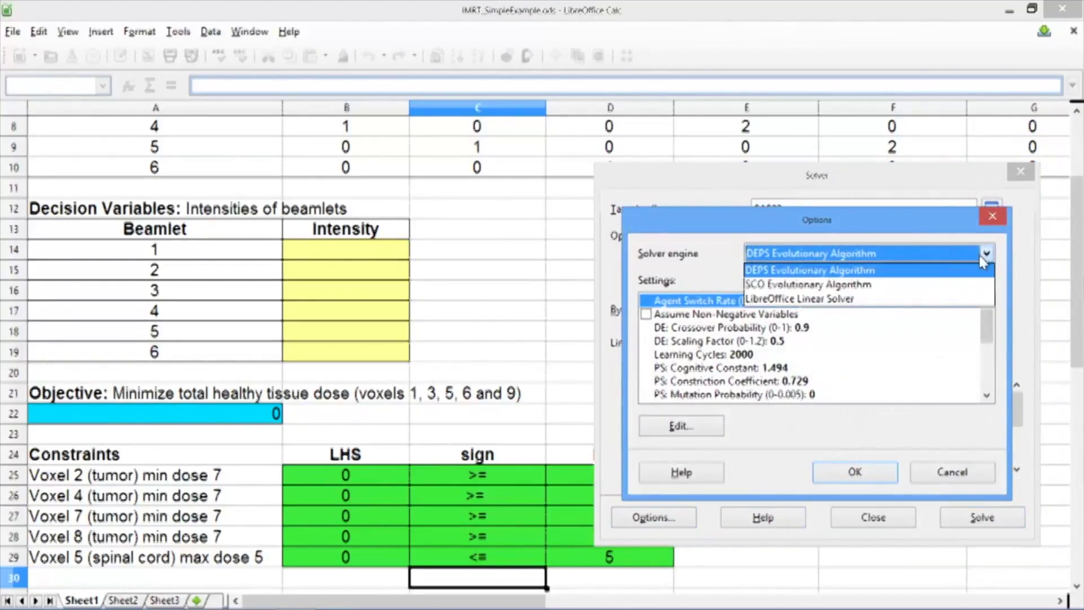
click(943, 298)
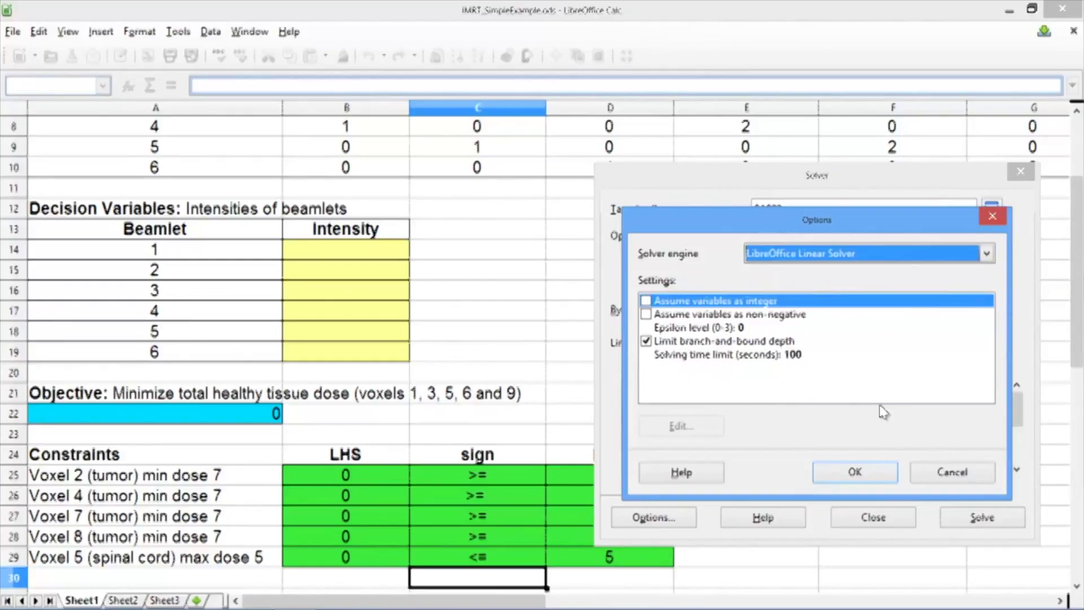
click(863, 471)
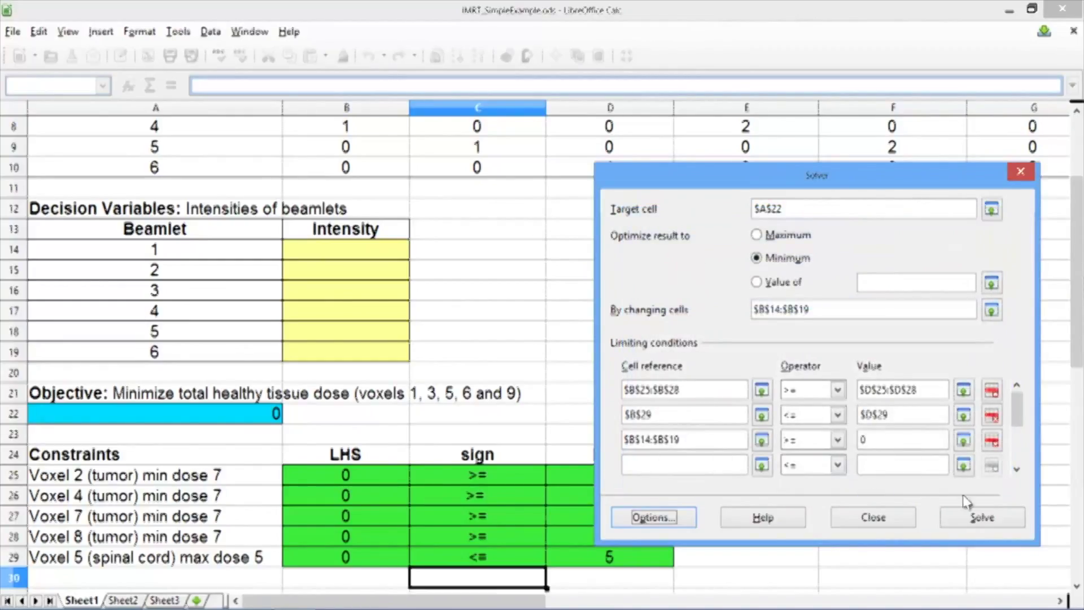
click(992, 521)
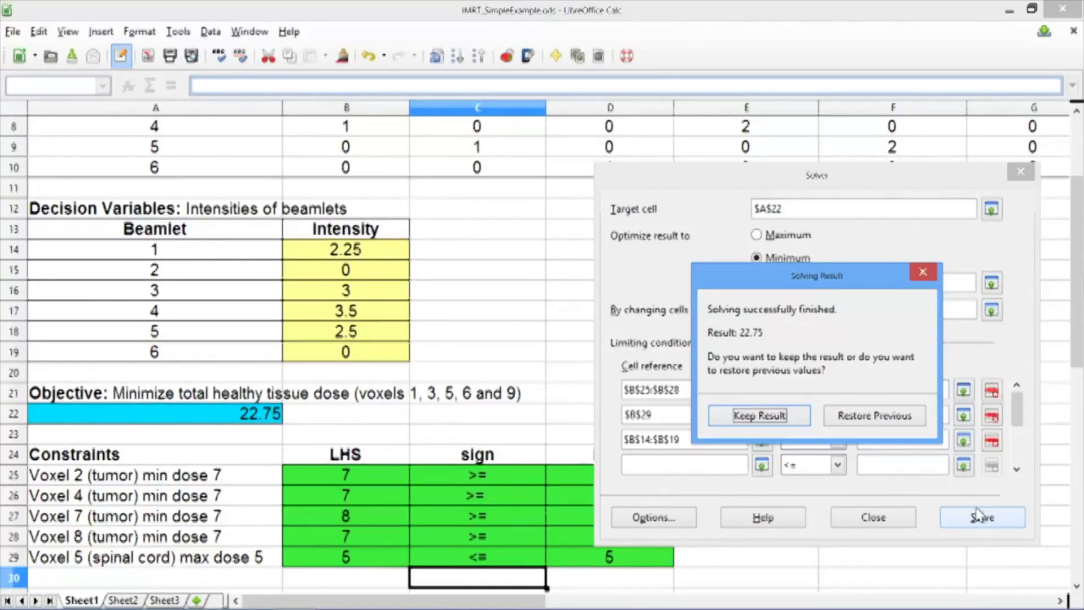
- Keep the solver result: intensities 2.25, 0, 3, 3.5, 2.5, 0 with objective 22.75
click(776, 419)
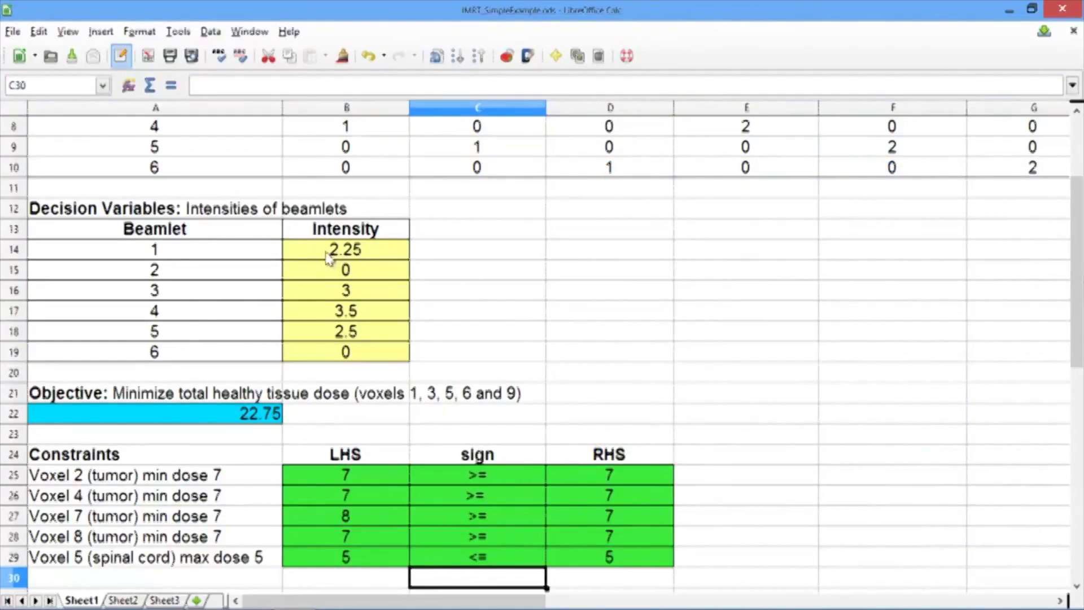
click(374, 254)
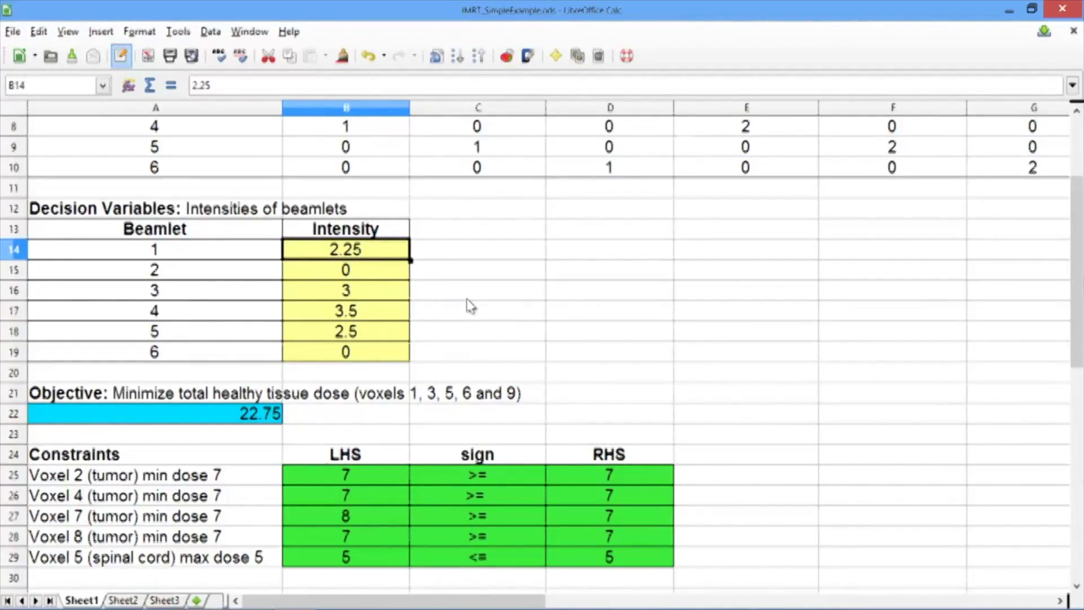
key(Down)
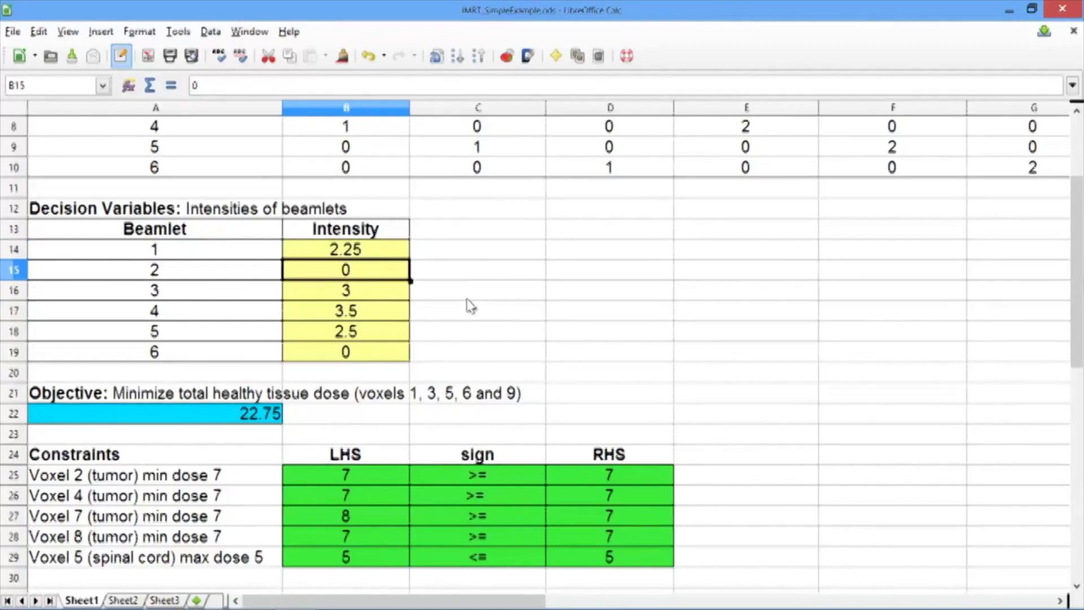
key(Down)
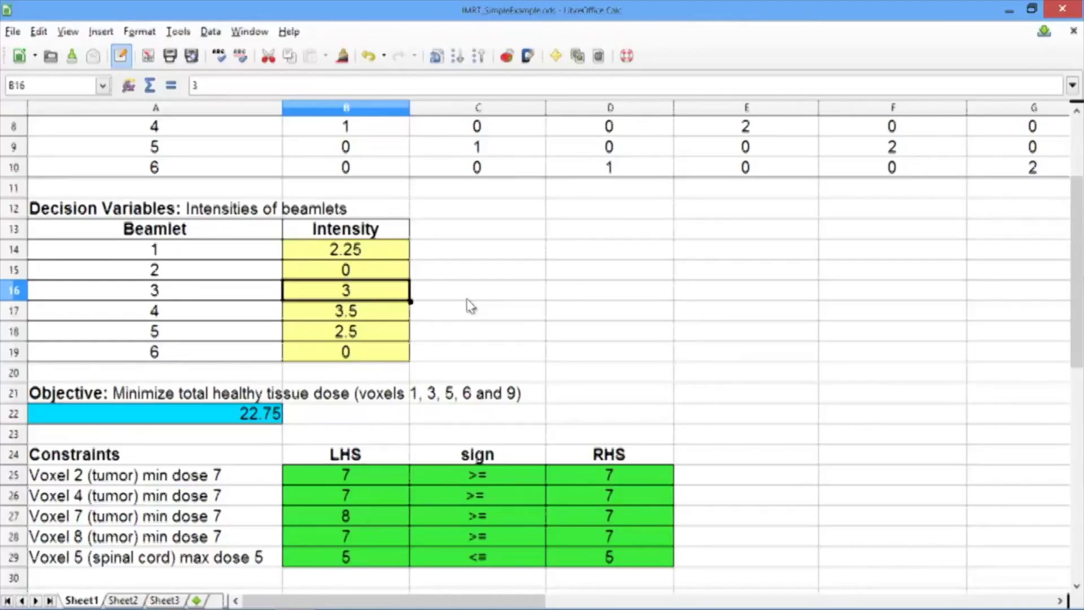
key(Down)
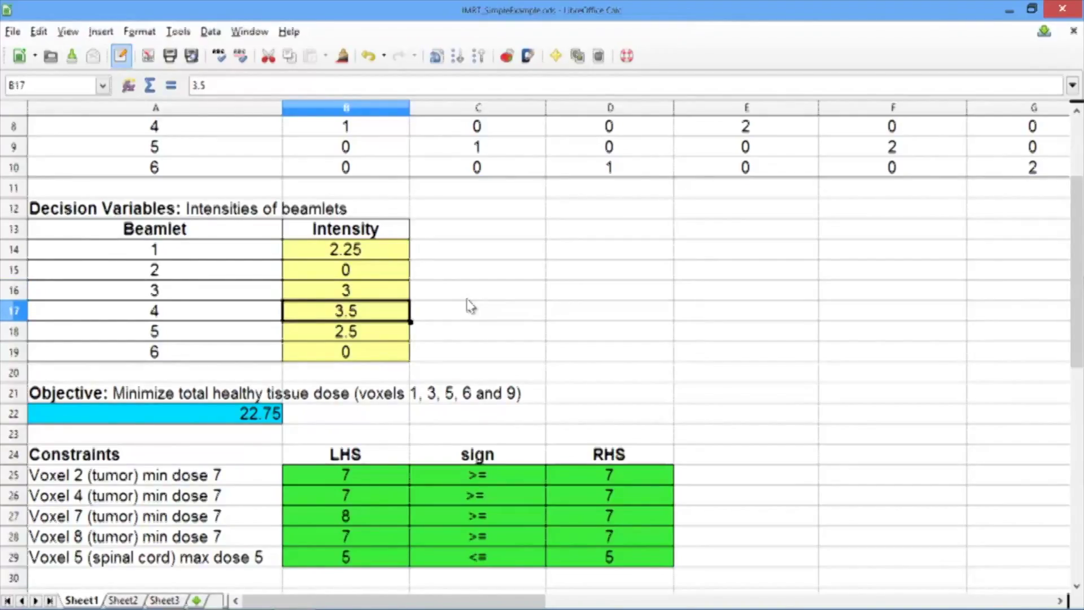
key(Down)
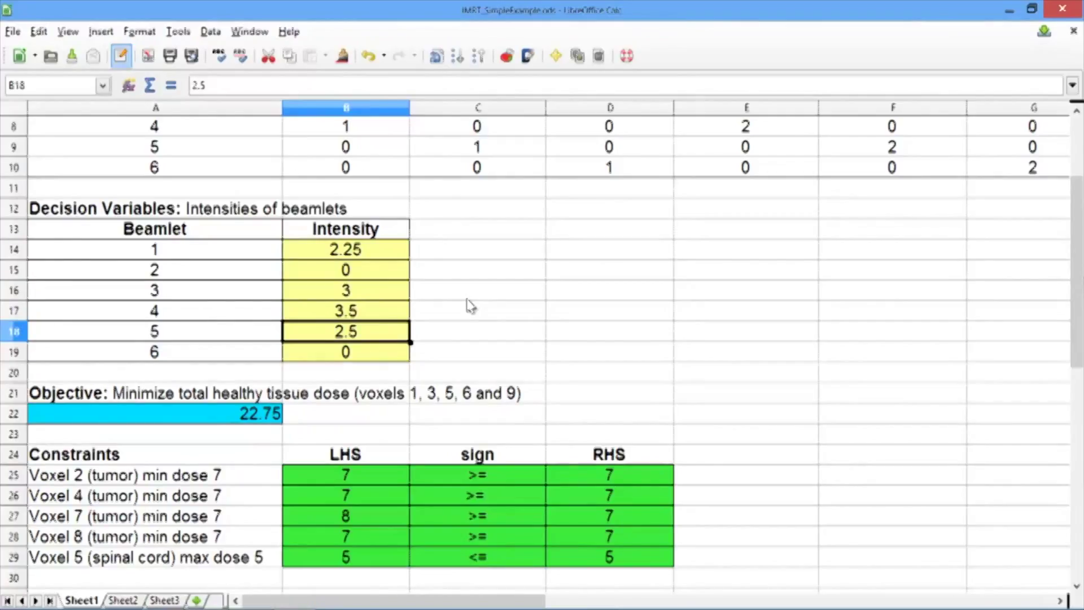
key(Down)
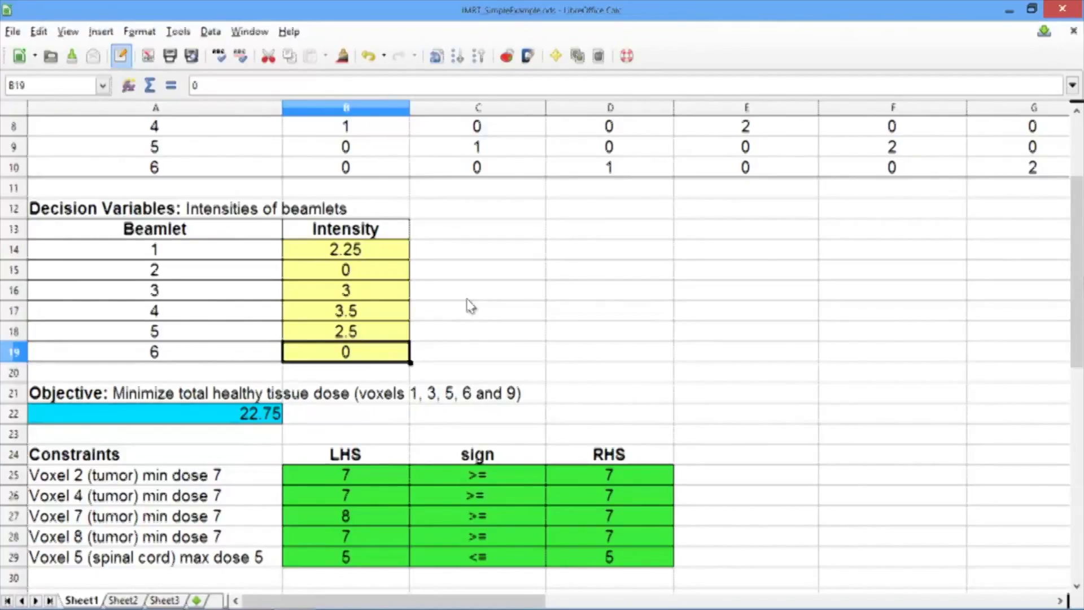
click(380, 480)
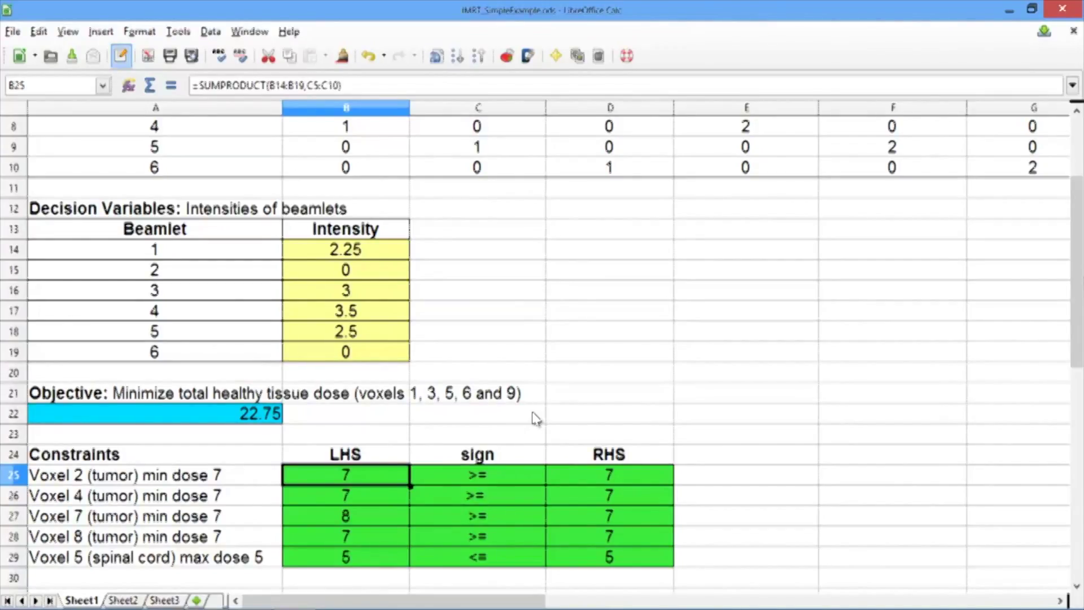
key(Down)
key(Down)
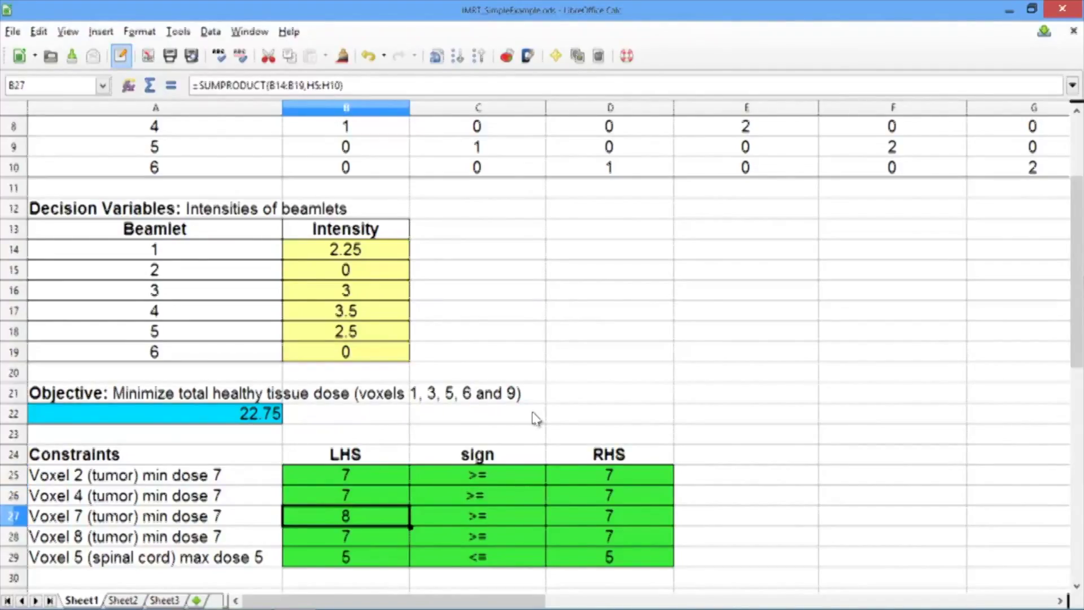
key(Down)
key(Down)
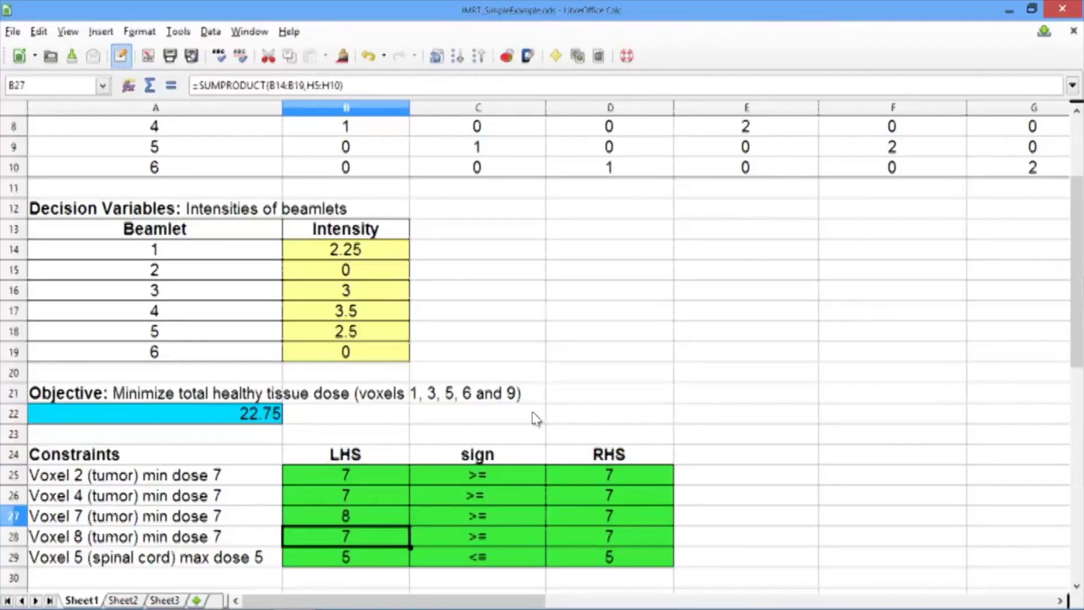